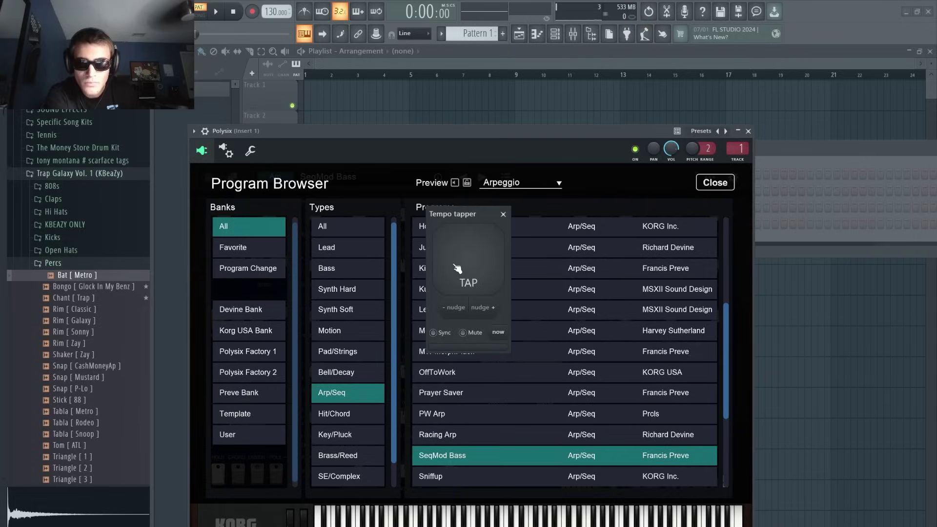
- Tap the project tempo to 354 BPM and move the short C7 note lower in the Polysix piano roll
left_click(468, 252)
left_click(467, 252)
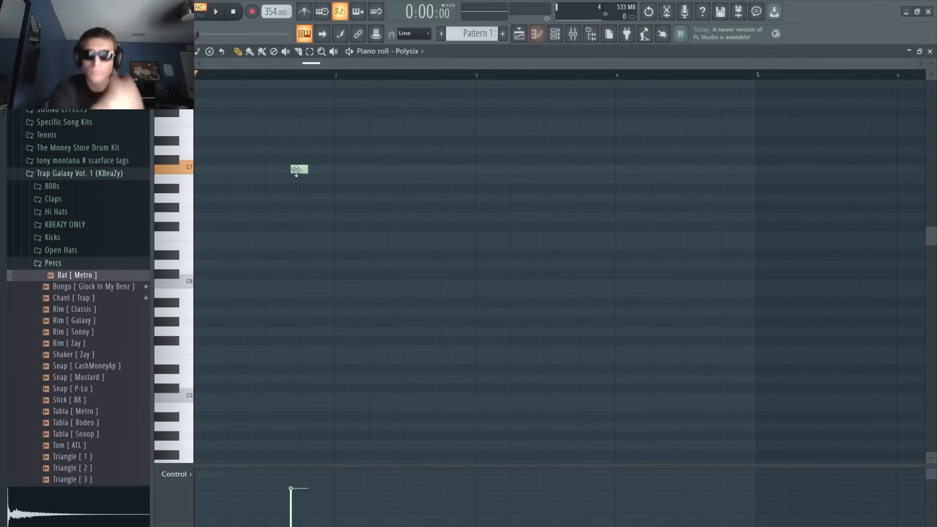
left_click_drag(288, 168, 315, 209)
key("space")
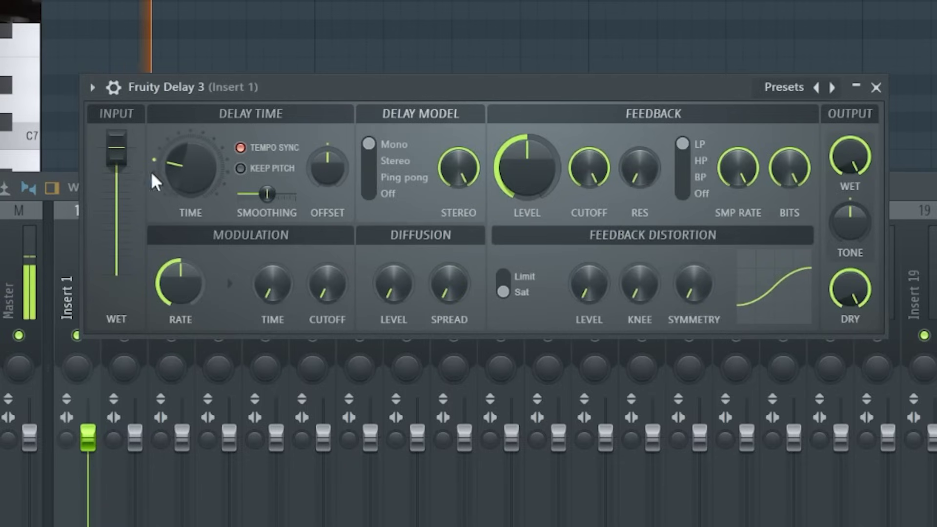
- Lower the wet input level in Fruity Delay 3 and reduce ShaperBox 3's Master Mix to 26%
left_click_drag(116, 146, 116, 195)
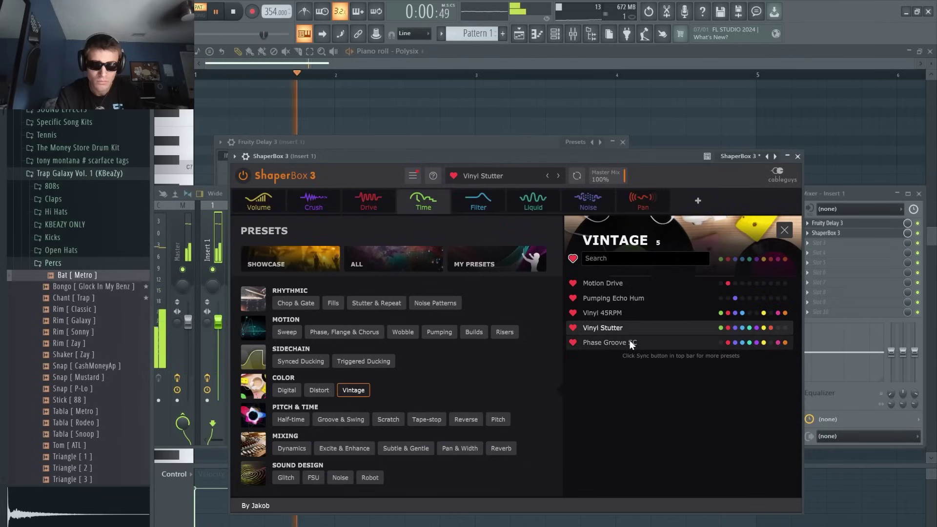
left_click_drag(621, 183, 598, 181)
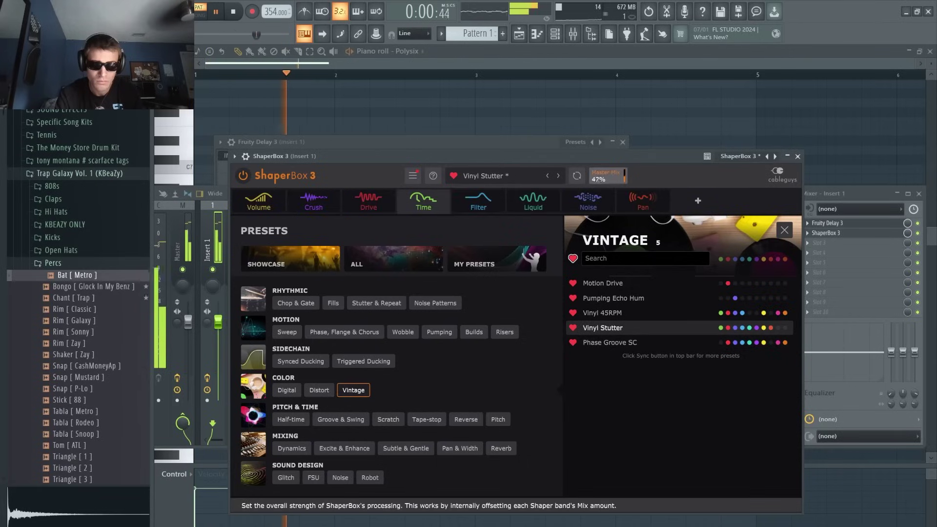
left_click(638, 124)
- Transpose the Polysix note up one octave to G#7 and play the pattern
key("space")
key("ctrl+Up")
key("space")
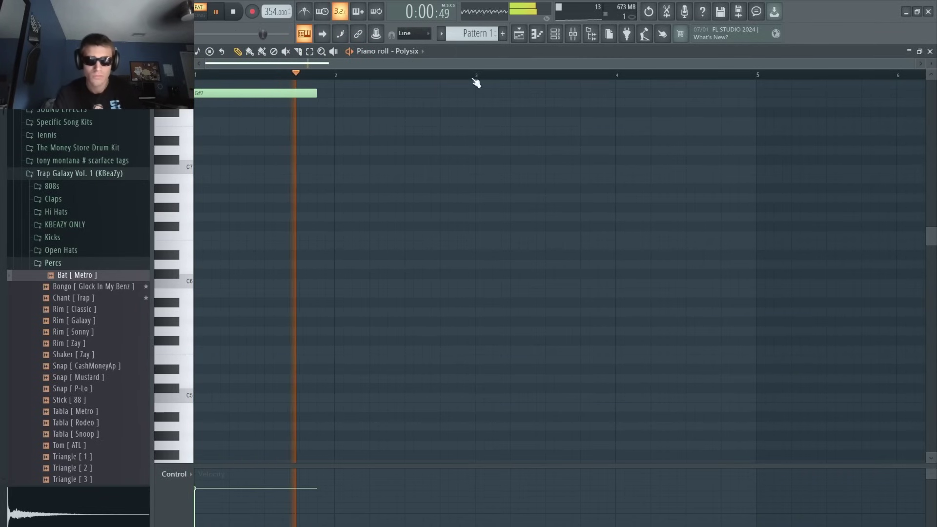
- Quick render Pattern 1 as an audio clip from the playlist
key("space")
left_click(519, 34)
right_click(203, 86)
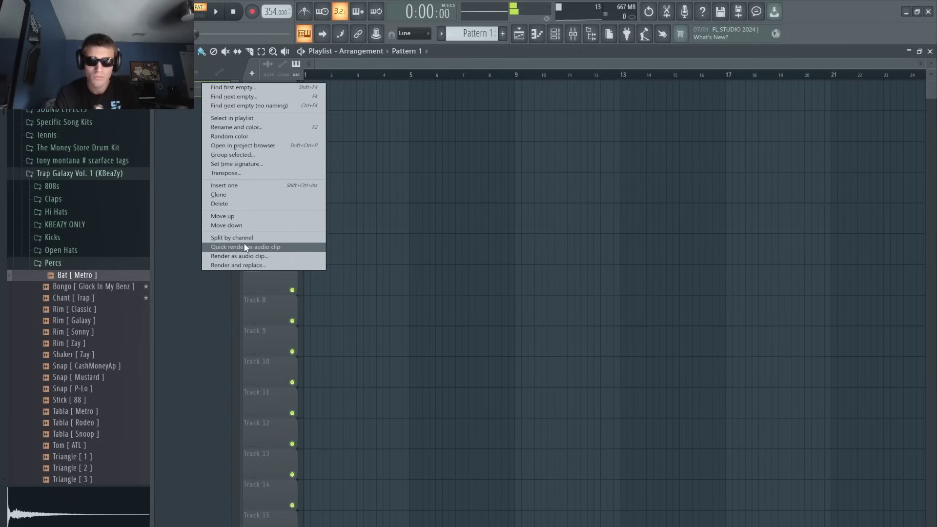
left_click(245, 247)
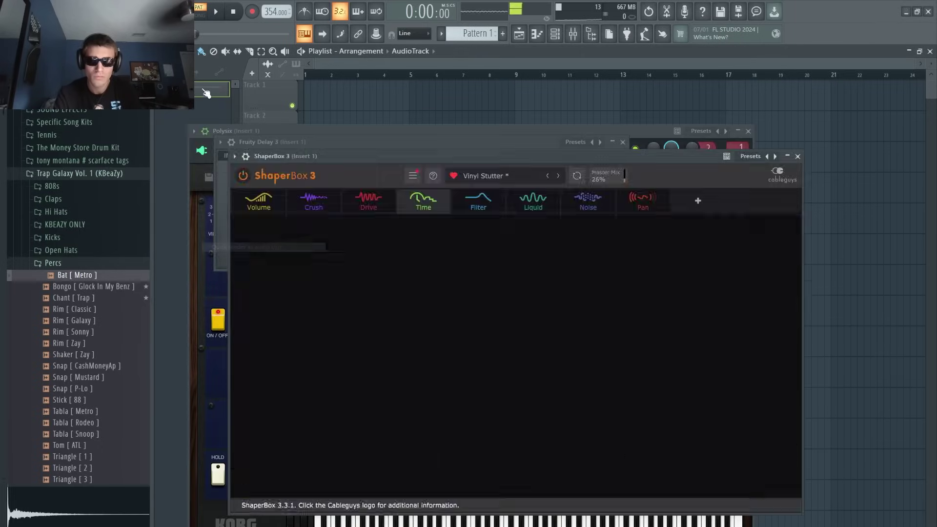
- Place the rendered Pattern 1 clip at the start of Track 1 and cut off its tail at about bar 2.5 in song mode
left_click_drag(206, 93, 342, 94)
key("l")
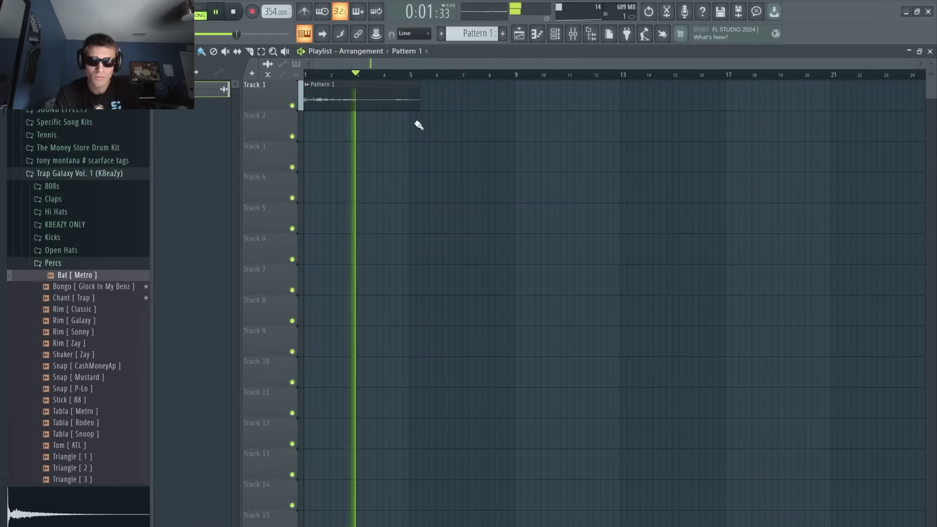
right_click(403, 89)
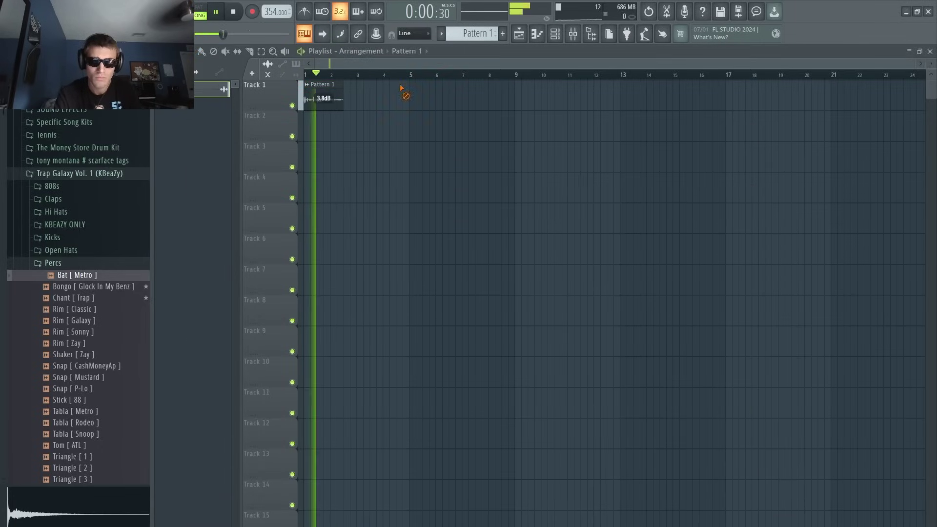
key("space")
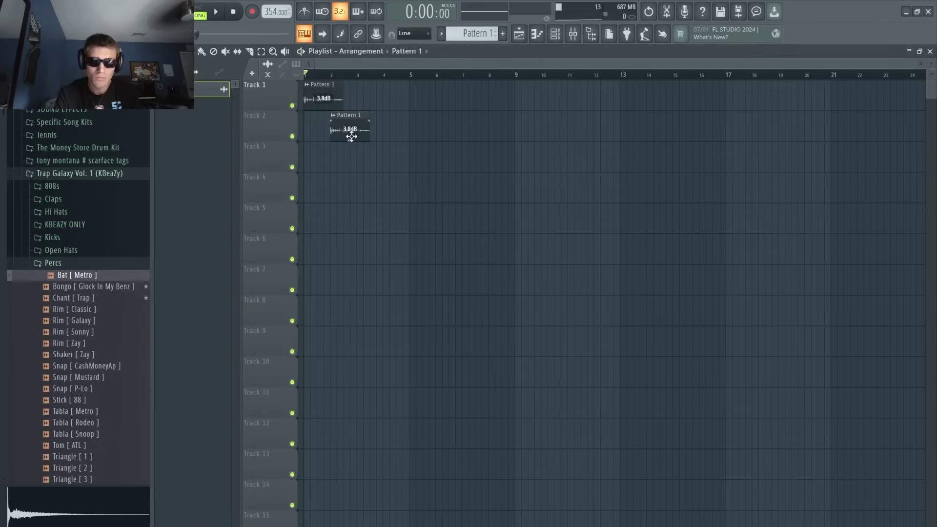
- Make the Pattern 1 clip copy at bar 2 on Track 2 unique
key("space")
key("space")
double_click(324, 121)
right_click(327, 130)
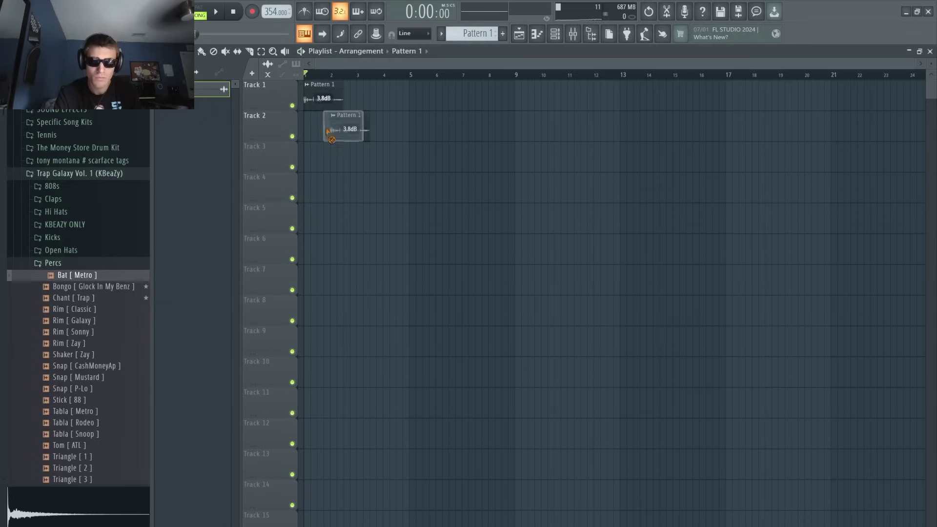
left_click(331, 116)
left_click(351, 198)
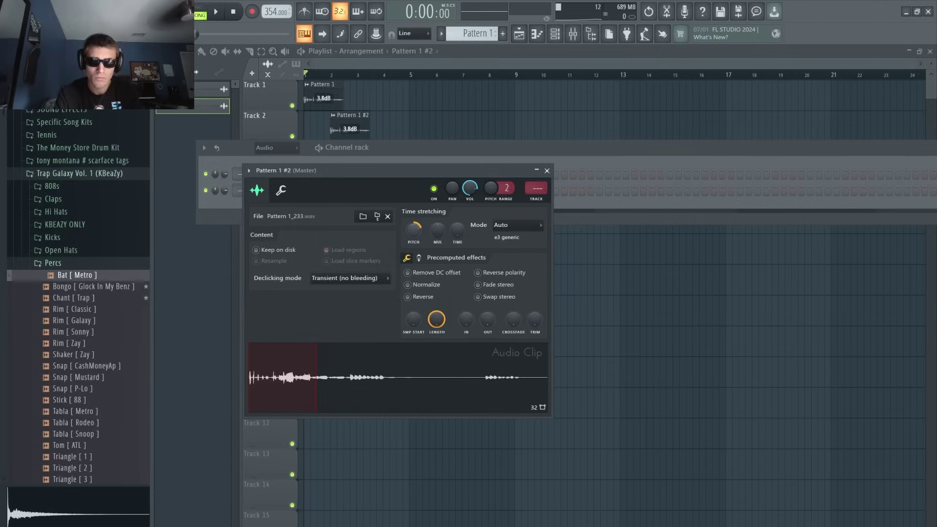
- Play back the arrangement to hear the pitch-shifted Track 2 clip with the original
key("space")
right_click(440, 113)
key("space")
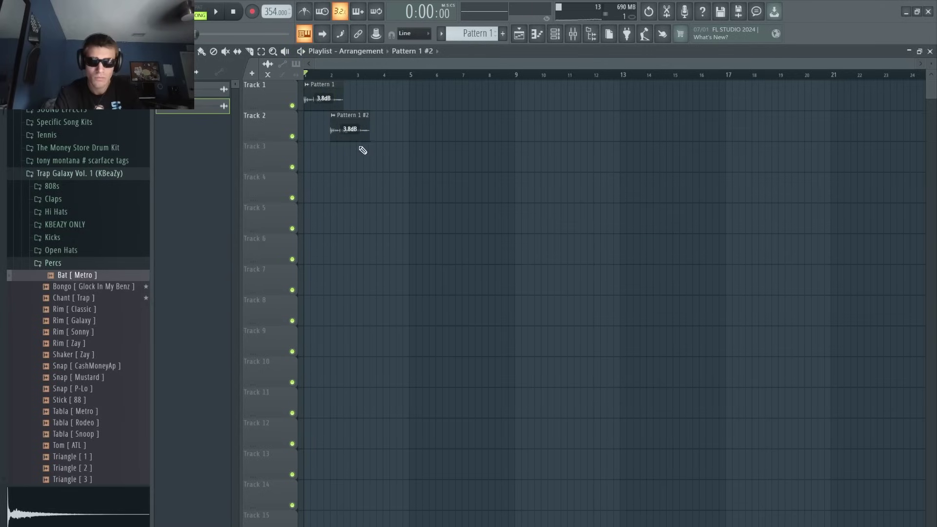
- Make the Pattern 1 #2 clip on Track 3 unique and open the channel settings of the resulting clip
key("space")
left_click(346, 146)
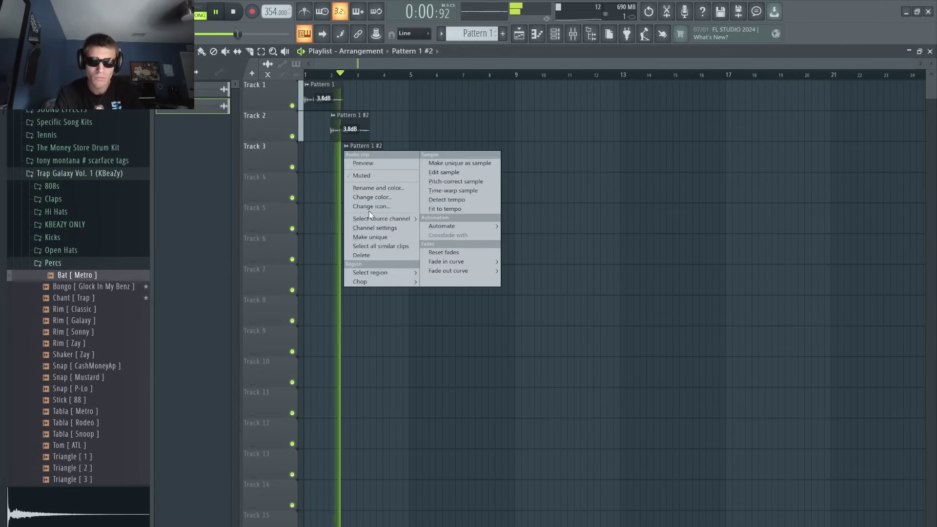
left_click(381, 234)
left_click(561, 37)
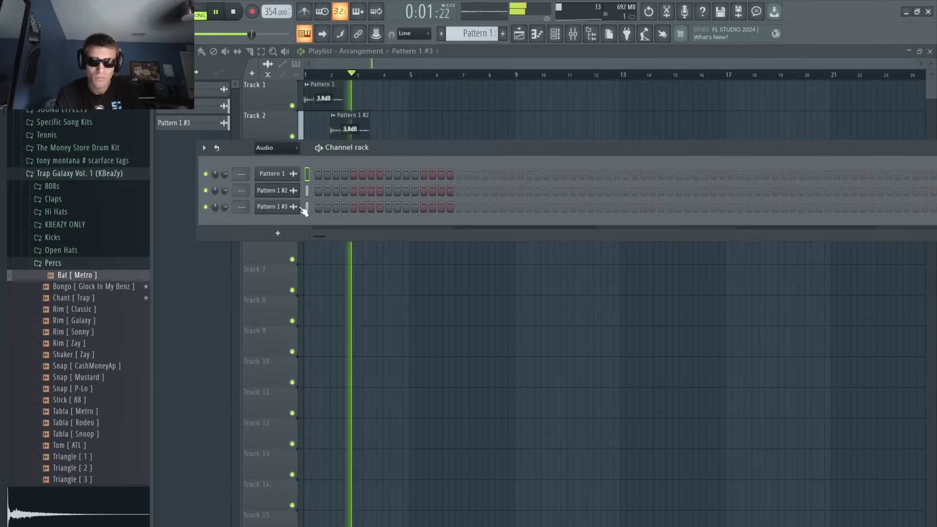
left_click(288, 205)
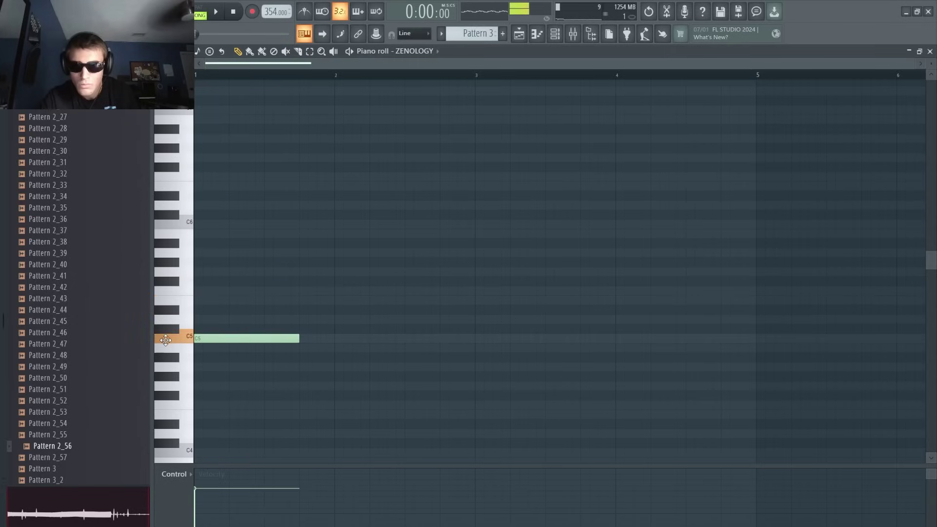
- Route the ZENOLOGY channel to mixer track 10, which carries Fruity Reverb 2 and Fruity Delay 3
left_click(555, 34)
left_click(573, 32)
key("space")
right_click(441, 203)
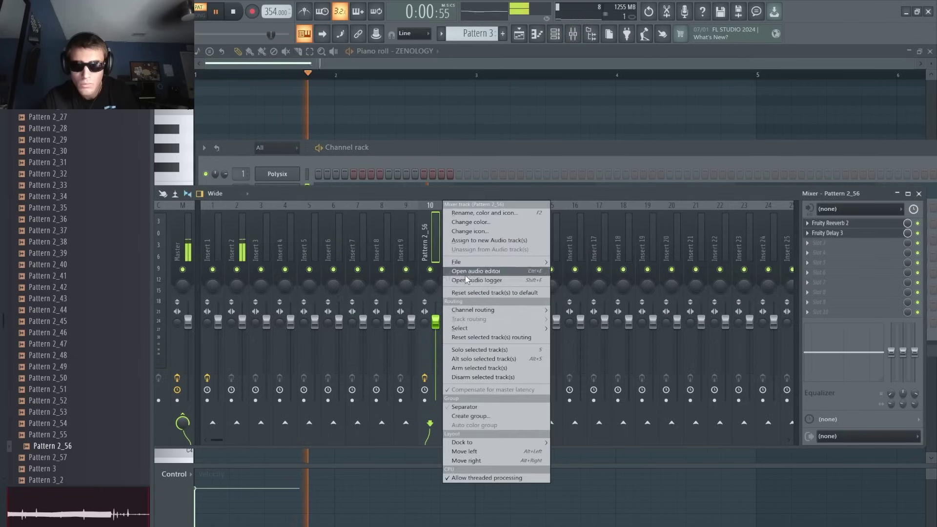
mouse_move(478, 312)
left_click(569, 311)
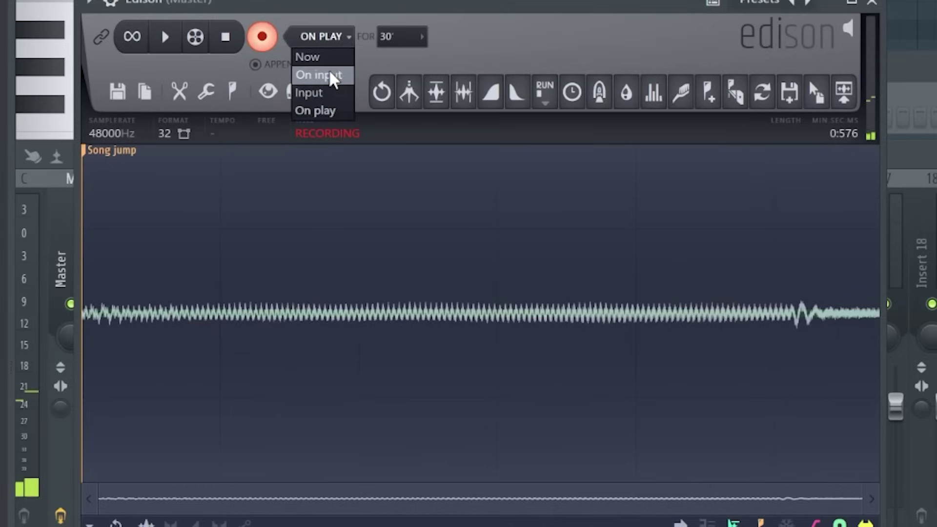
- Set Edison to record on input, capture the ZENOLOGY sound and stop the recording
left_click(315, 73)
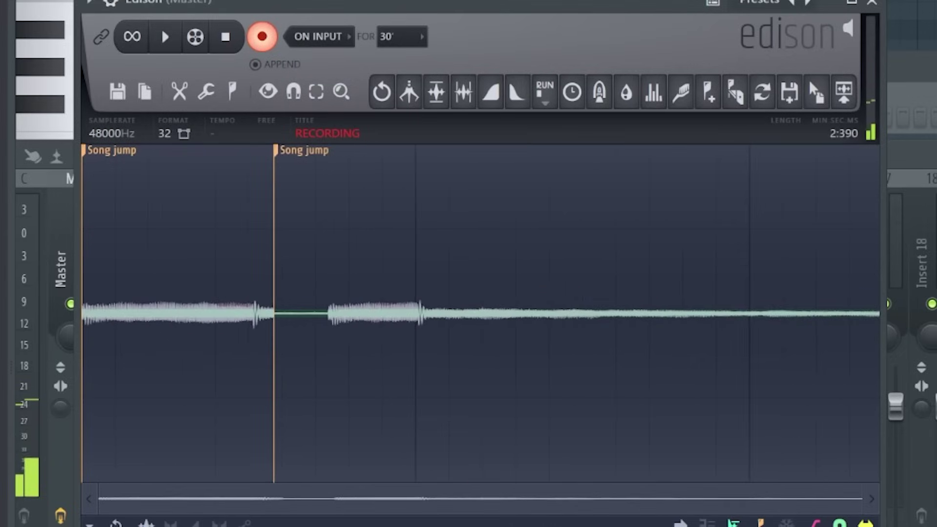
left_click(264, 39)
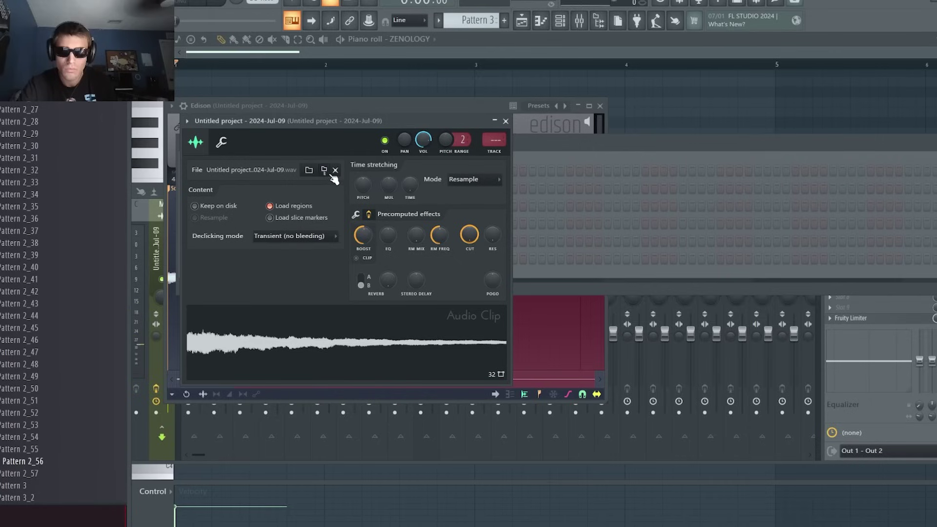
- Load the recorded Jul-09 sample into a new sampler channel and move its sample start past the opening silence
left_click(326, 172)
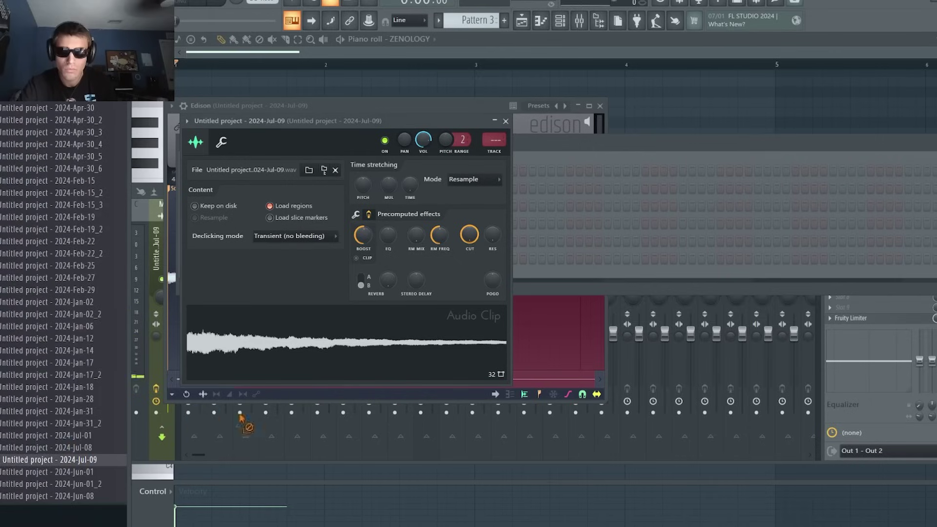
left_click_drag(241, 417, 542, 283)
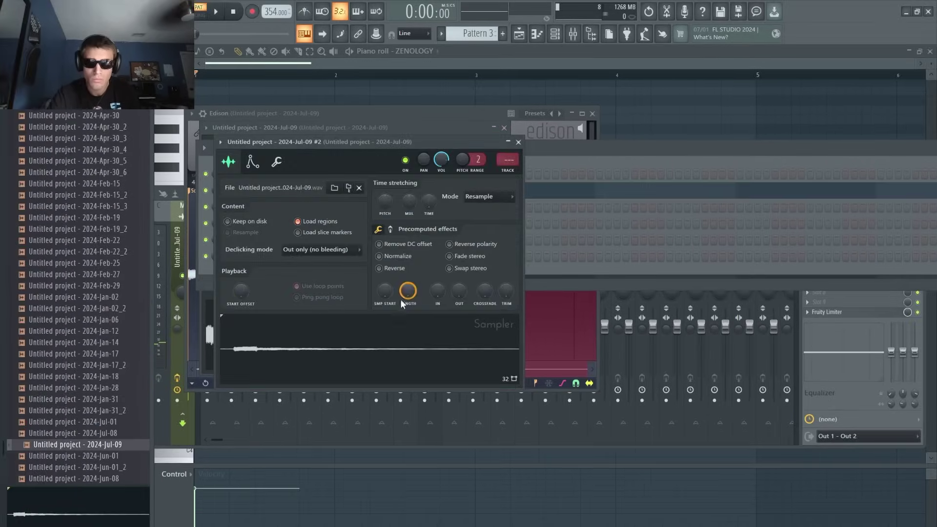
left_click_drag(385, 291, 385, 280)
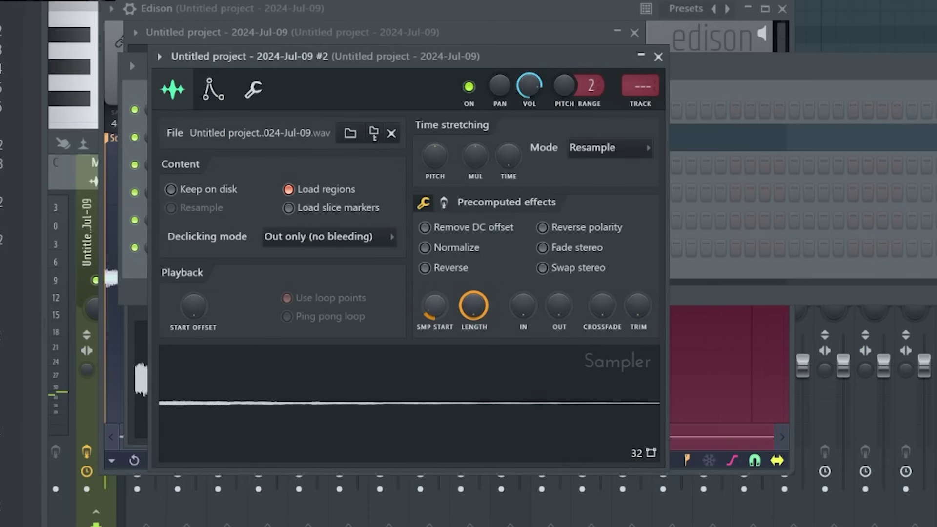
left_click(443, 204)
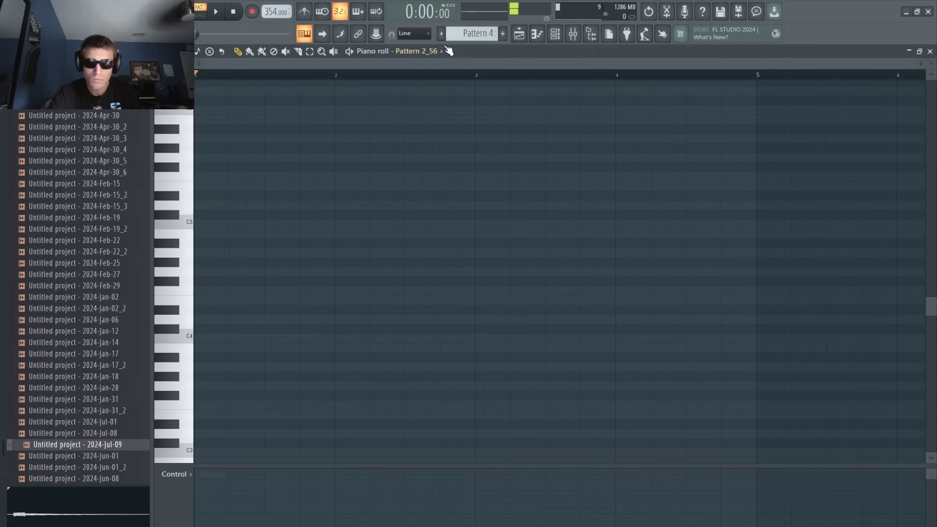
- Switch the piano roll to the Untitled project - 2024-Jul-09 #2 channel and add a slide note above the D#5 note
left_click(440, 52)
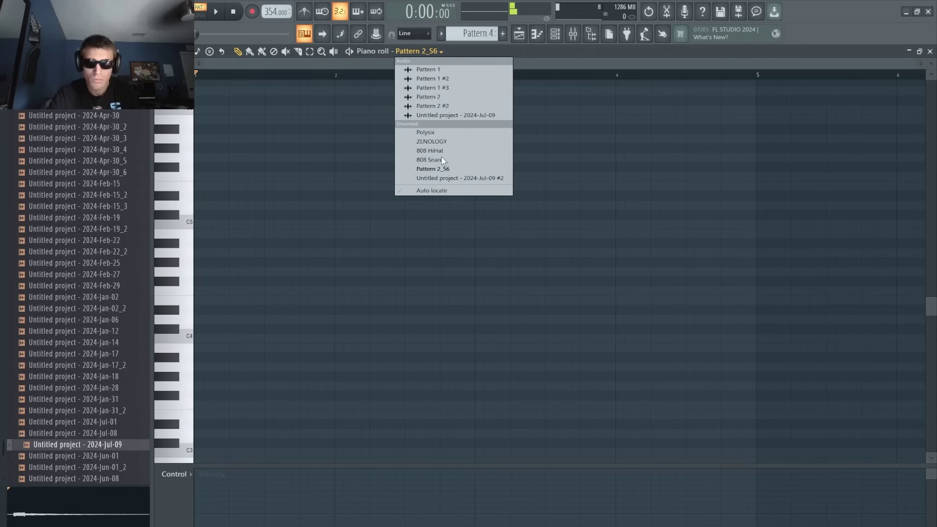
left_click(443, 178)
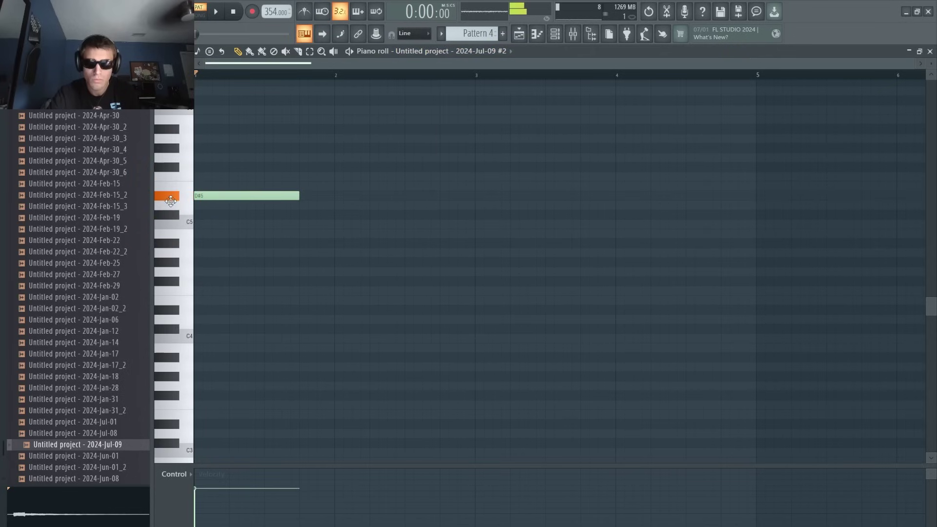
scroll(209, 199, "up", 3)
left_click_drag(220, 202, 204, 231)
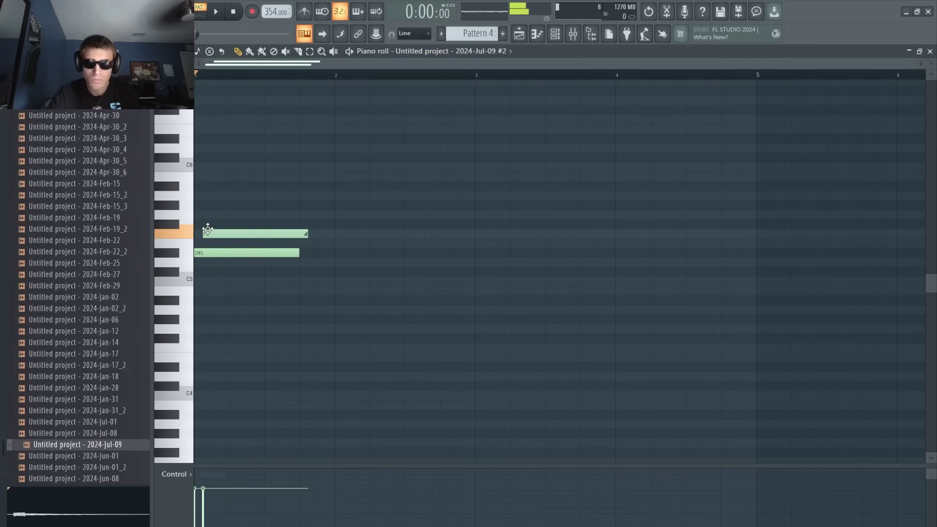
- Move the slide note down to C#5 and lengthen it, playing the pattern to check the pitch bend
key("space")
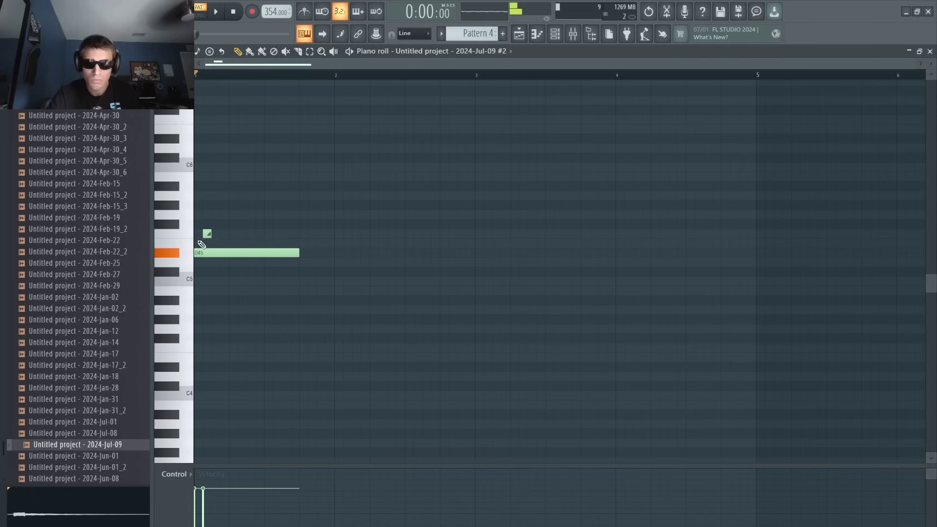
key("space")
left_click_drag(206, 231, 259, 280)
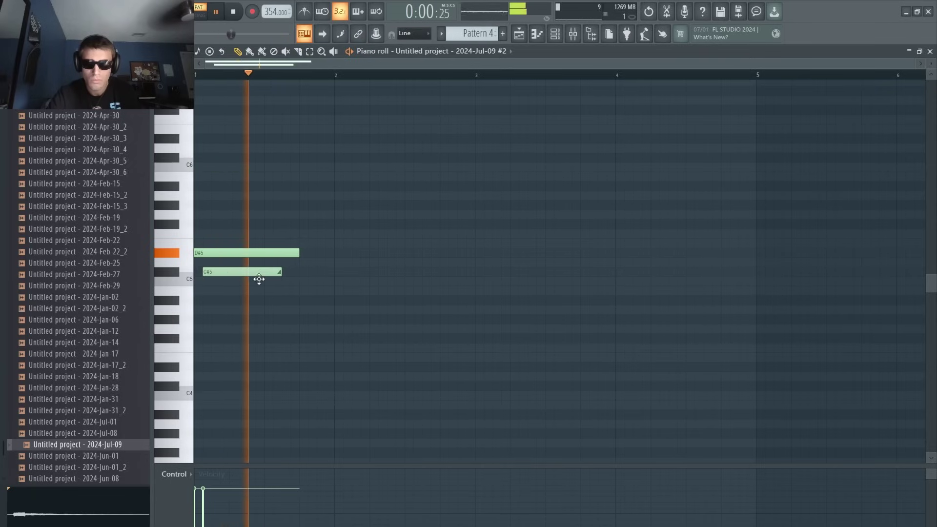
key("space")
key("space")
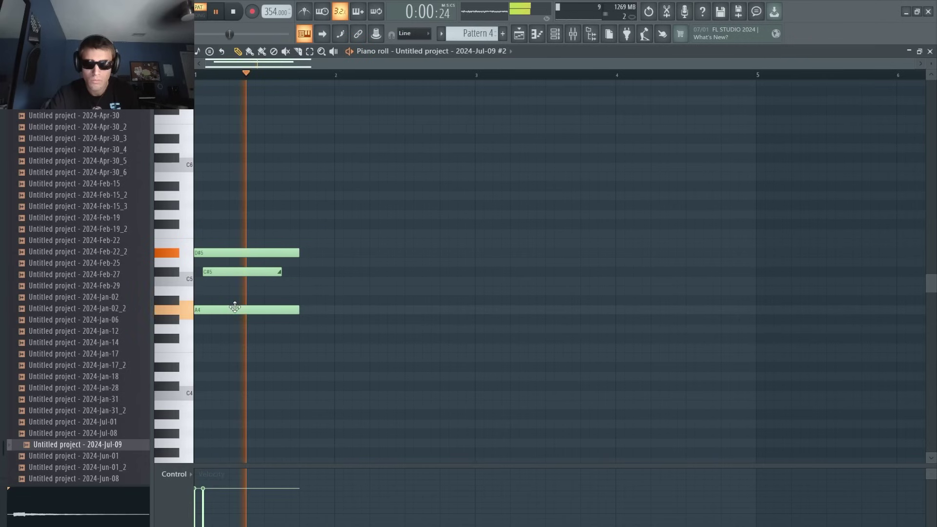
- Open the channel settings of the Jul-09 #2 sampler and bring up its time stretching mode options
left_click(555, 35)
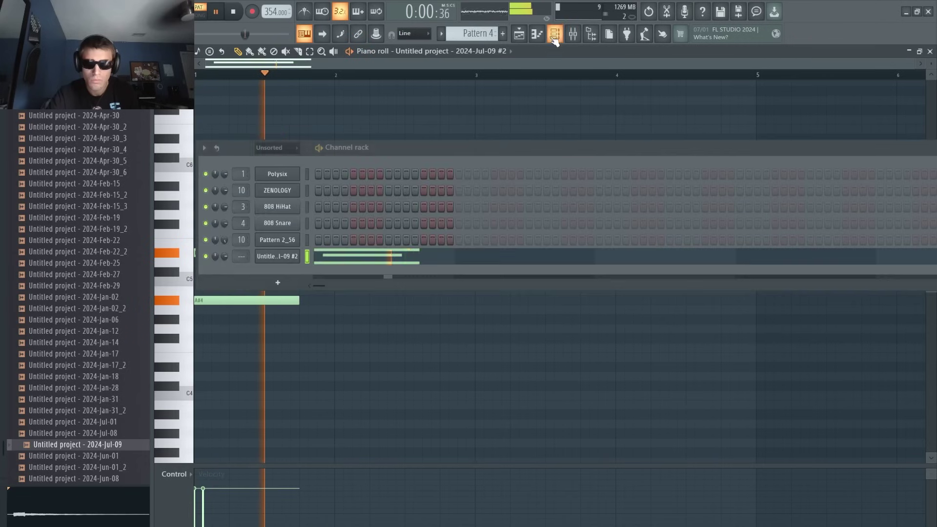
left_click(285, 257)
left_click(481, 197)
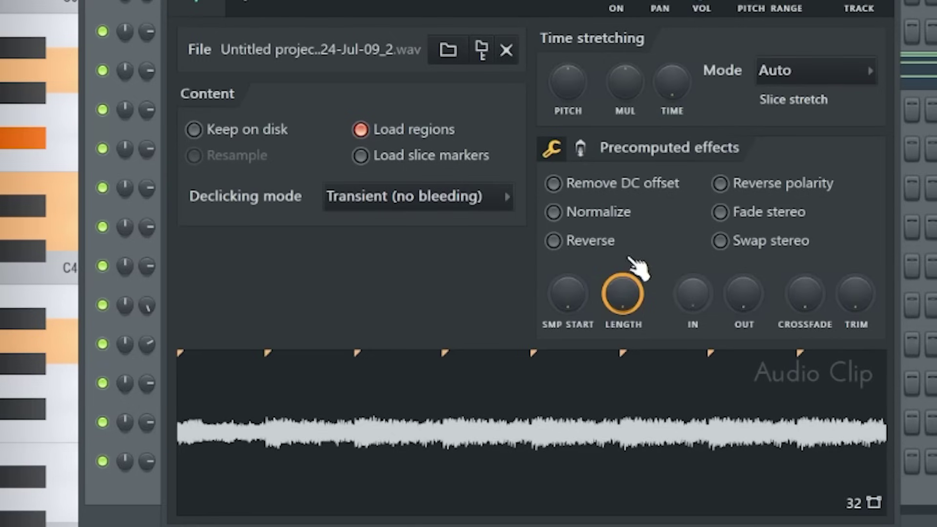
- Reverse the Untitled project - 2024-Jul-09_2 audio clip and load the Bad Leslie preset in its Fruity Flanger
left_click(613, 245)
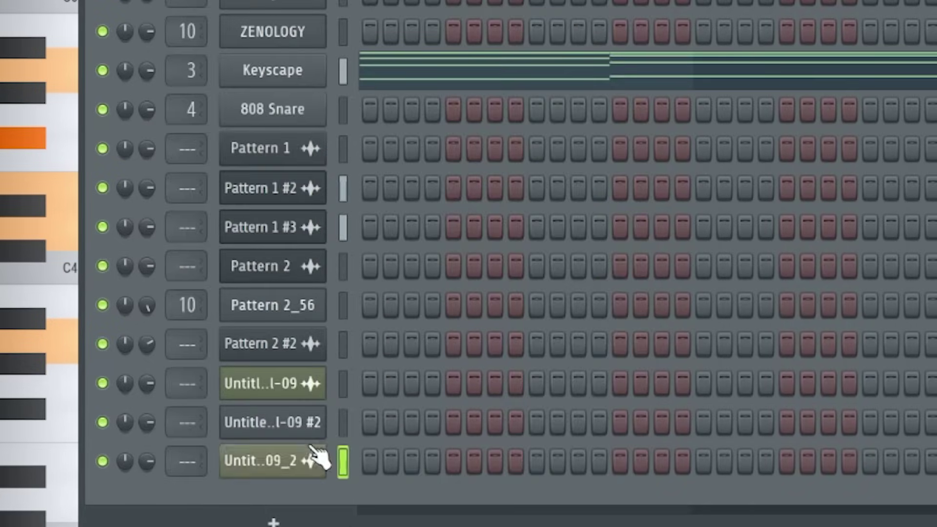
left_click(317, 459)
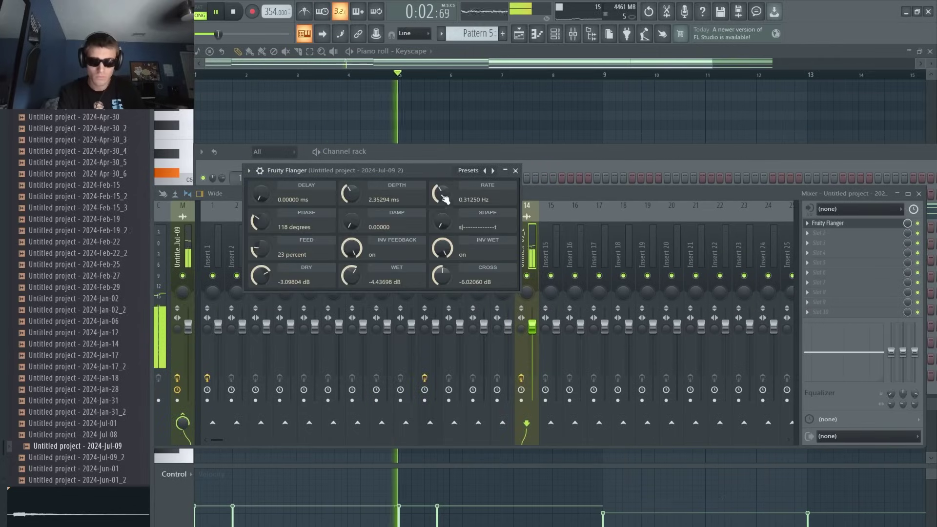
left_click(493, 172)
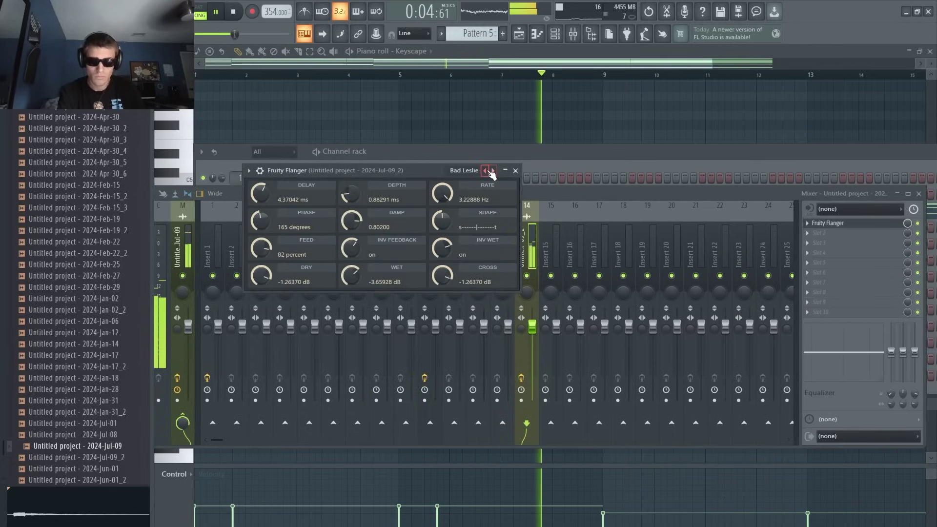
- Browse to another preset in the Fruity Flanger on insert 14
left_click(489, 171)
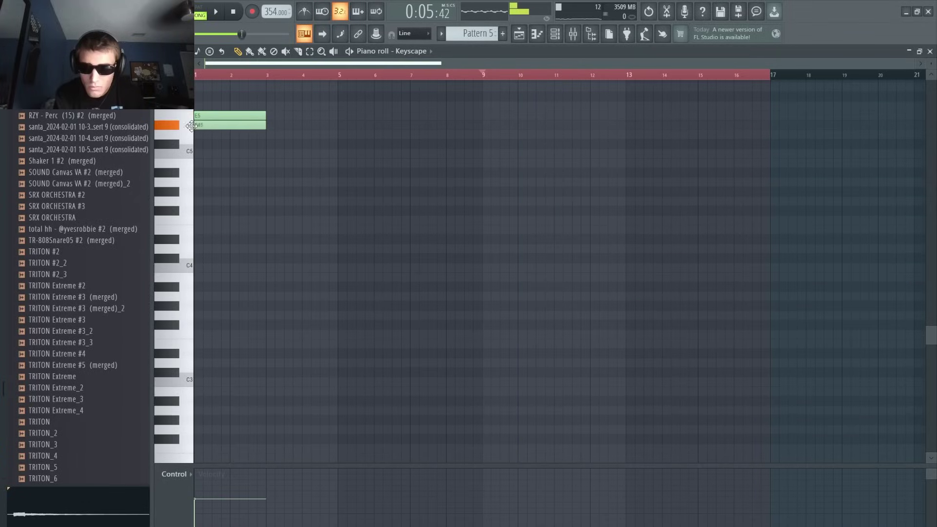
- Add B4 and F#4 notes below the D#5 and E5 notes, extend all four to bar 5, and play the pattern
left_click_drag(218, 172, 190, 153)
left_click_drag(212, 211, 191, 210)
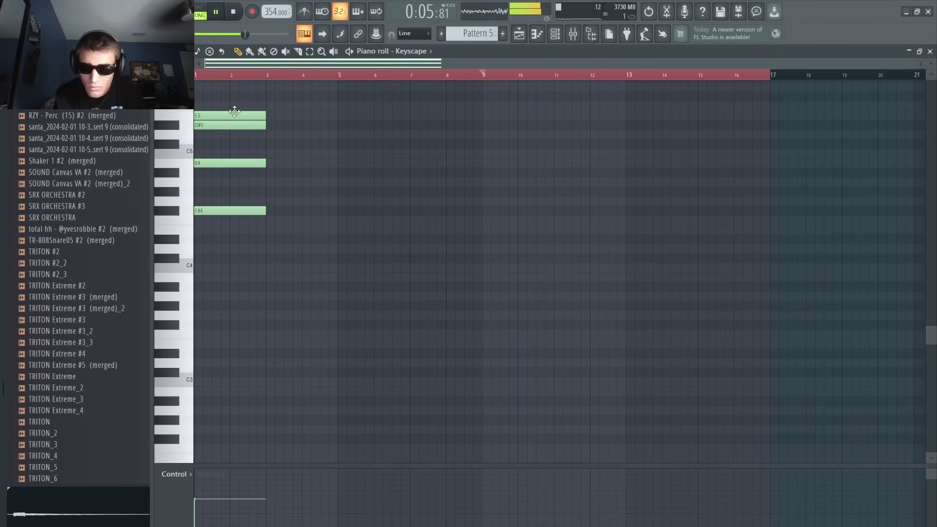
key("ctrl+a")
left_click_drag(266, 215, 341, 218)
key("l")
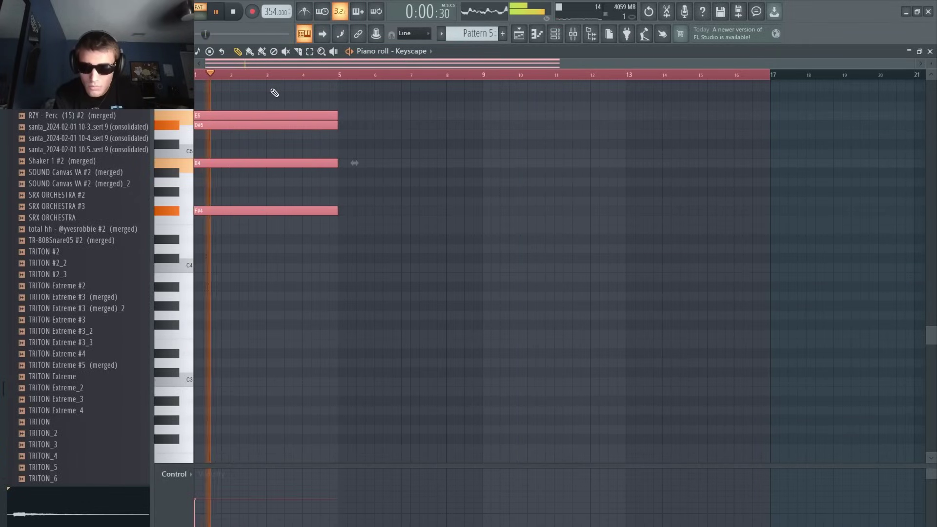
key("space")
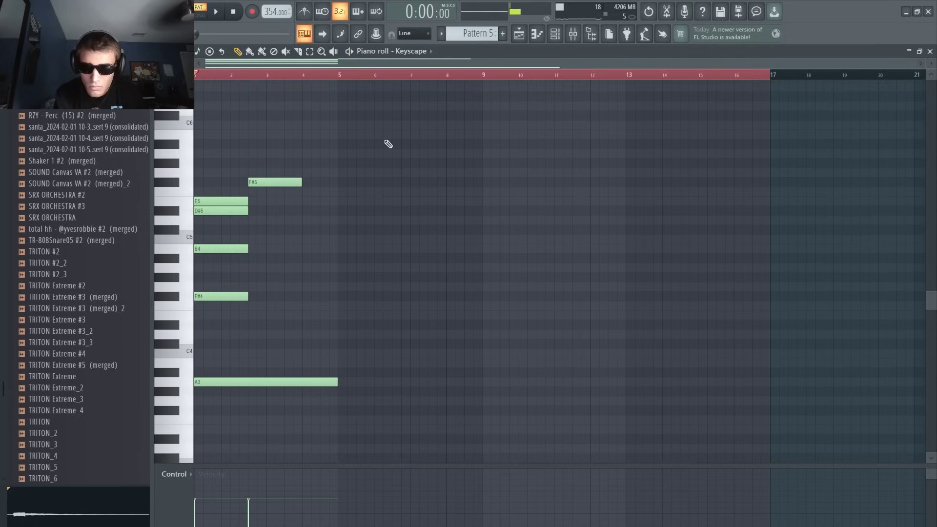
- Place the extra B4 note at bar 3 and a short high note above the F#5 note, auditioning the pattern
key("space")
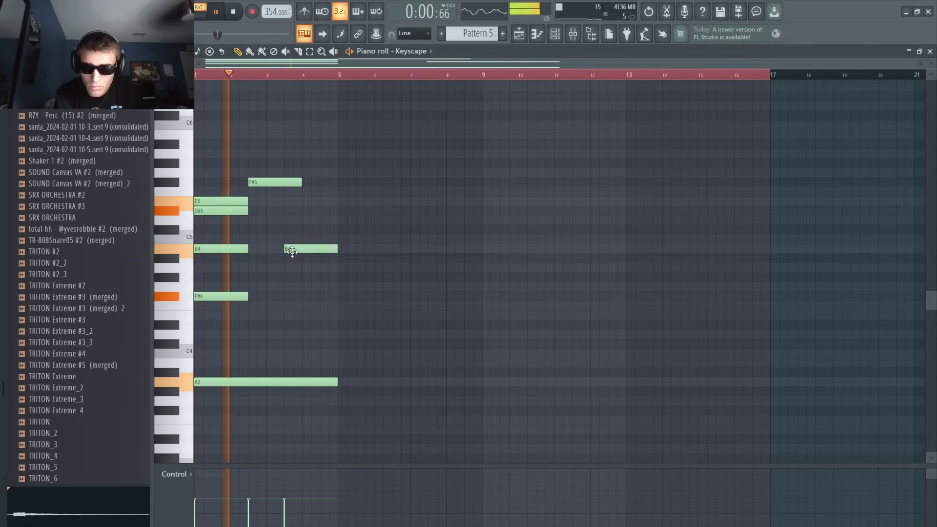
mouse_move(288, 247)
left_mouse_down()
mouse_move(269, 247)
mouse_move(302, 246)
left_mouse_up()
key("space")
key("space")
key("space")
left_click(258, 86)
mouse_move(256, 85)
left_mouse_down()
mouse_move(251, 77)
mouse_move(248, 98)
left_mouse_up()
key("space")
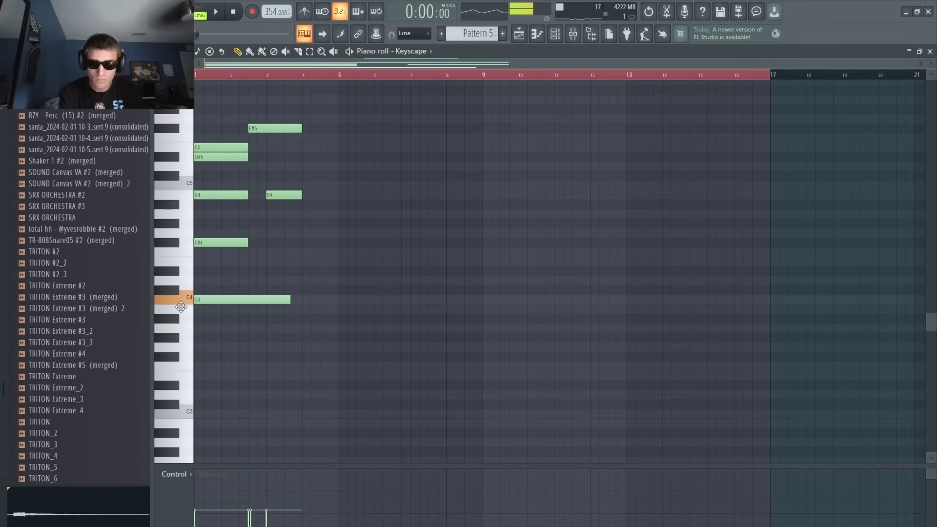
- Move the bass note down to B3 and extend the first chord's notes to bar 5 during playback
left_click_drag(181, 307, 180, 315)
key("space")
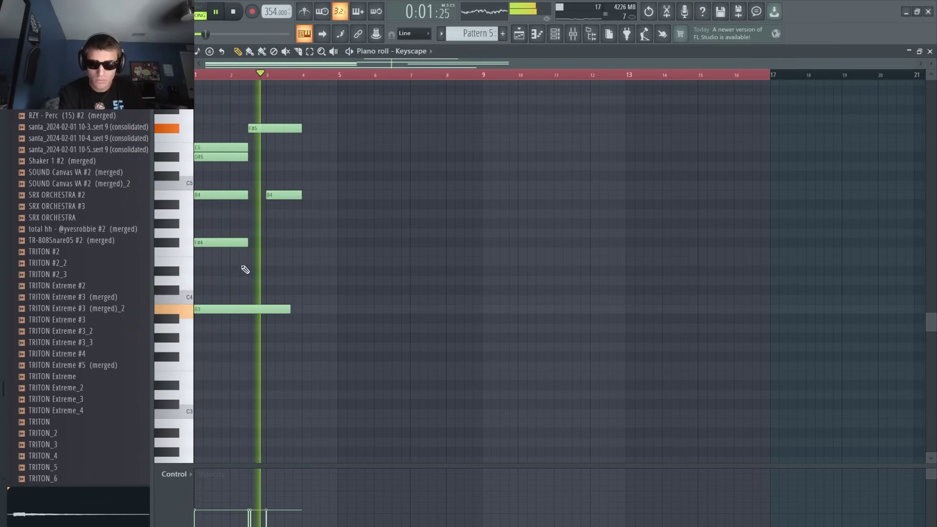
left_click_drag(245, 270, 210, 139)
left_click_drag(247, 195, 318, 195)
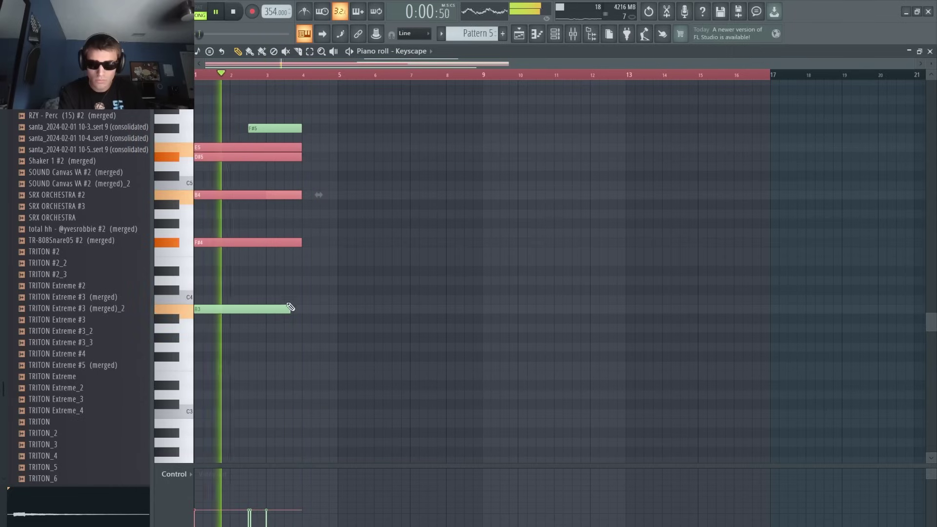
left_click_drag(288, 309, 337, 147)
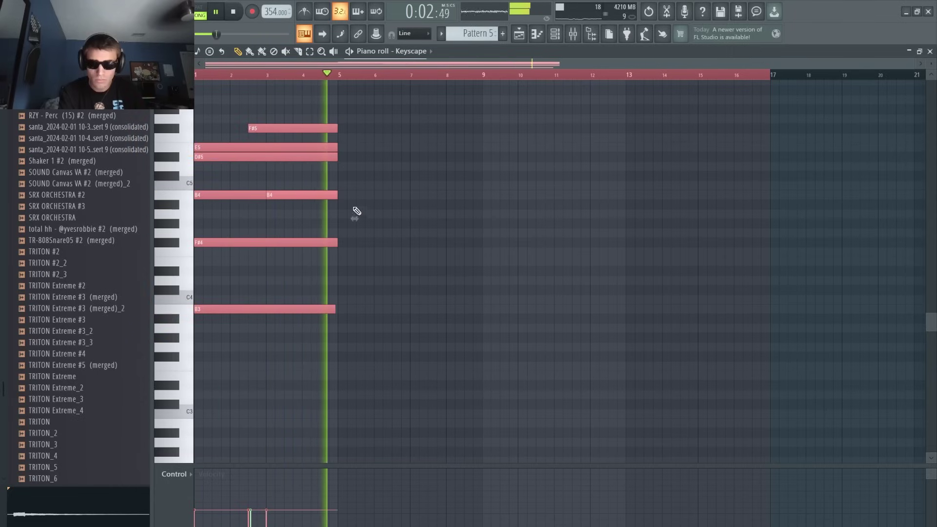
key("space")
- Build a second chord of A3, E4, G#4, B4 and C#5 spanning bars 5 to 9
left_click_drag(349, 319, 340, 328)
left_click_drag(347, 248, 338, 263)
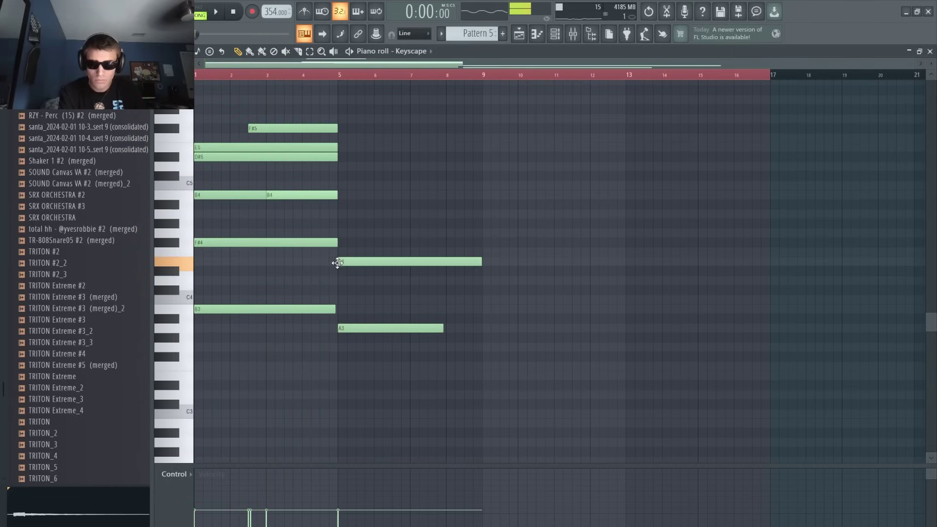
left_click(341, 174)
key("space")
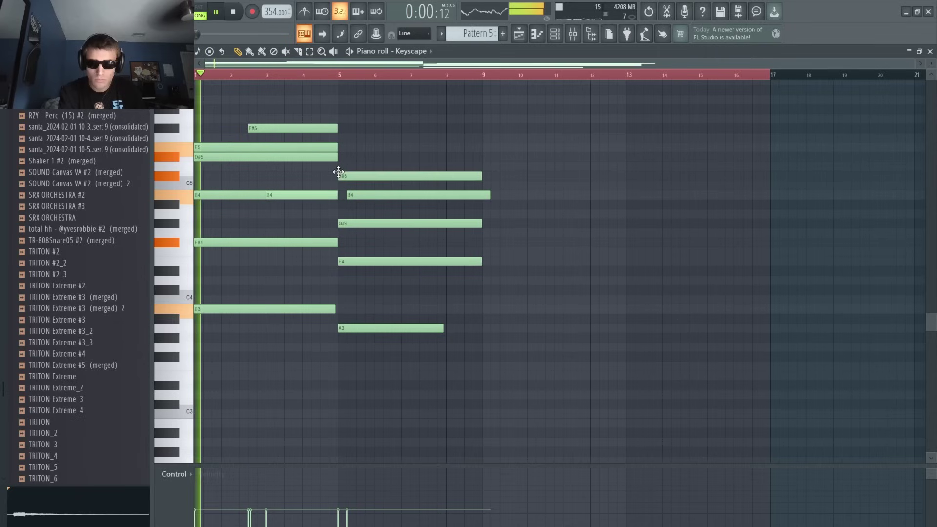
left_click_drag(362, 195, 352, 194)
left_click_drag(456, 291, 480, 328)
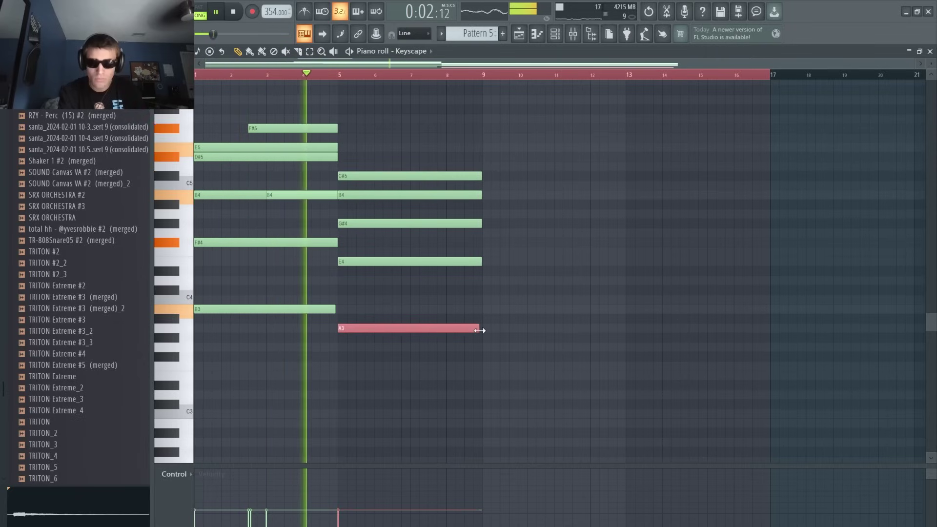
- Duplicate both chords, move the copy to start at bar 9, and play from there
left_click_drag(499, 115, 277, 345)
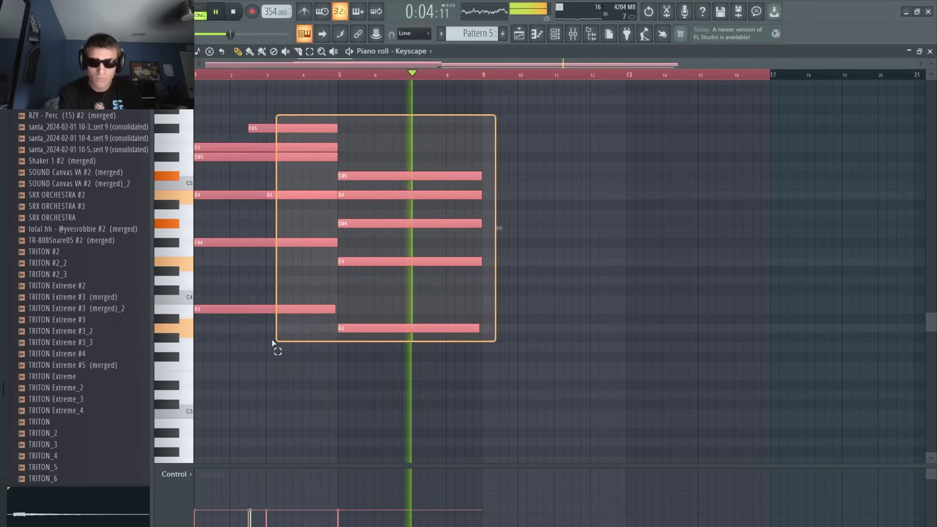
key("ctrl+b")
key("space")
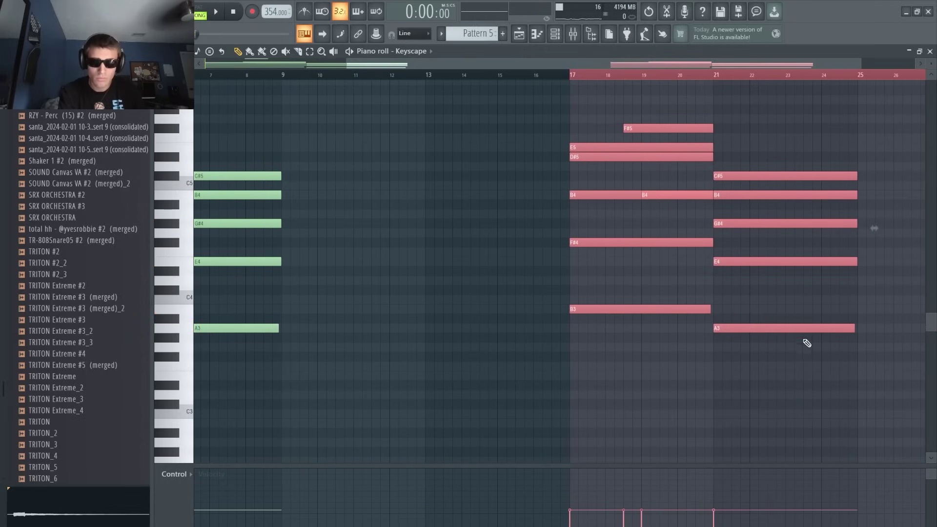
left_click_drag(632, 311, 342, 310)
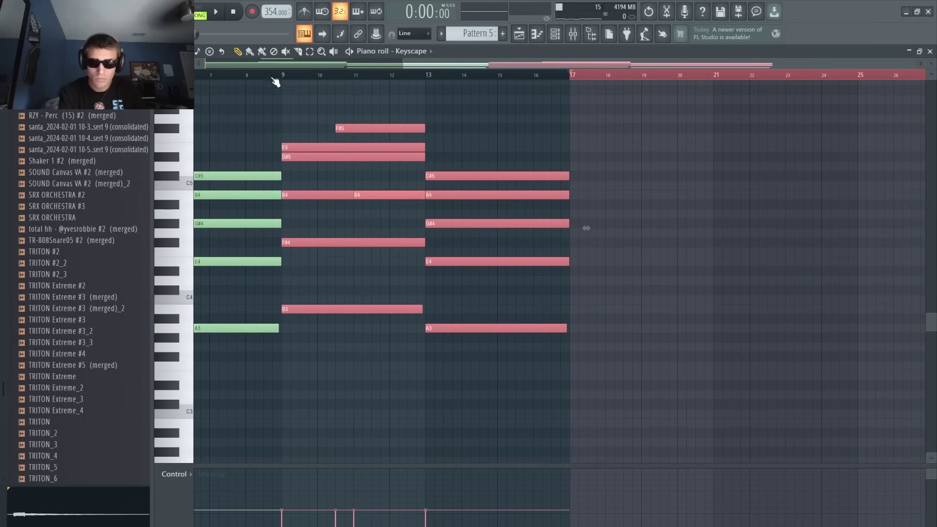
left_click(289, 74)
key("space")
- Transpose the copied chord at bar 13 until its bass note is E4, auditioning it during playback
left_click_drag(523, 65, 481, 65)
left_click_drag(502, 152, 532, 360)
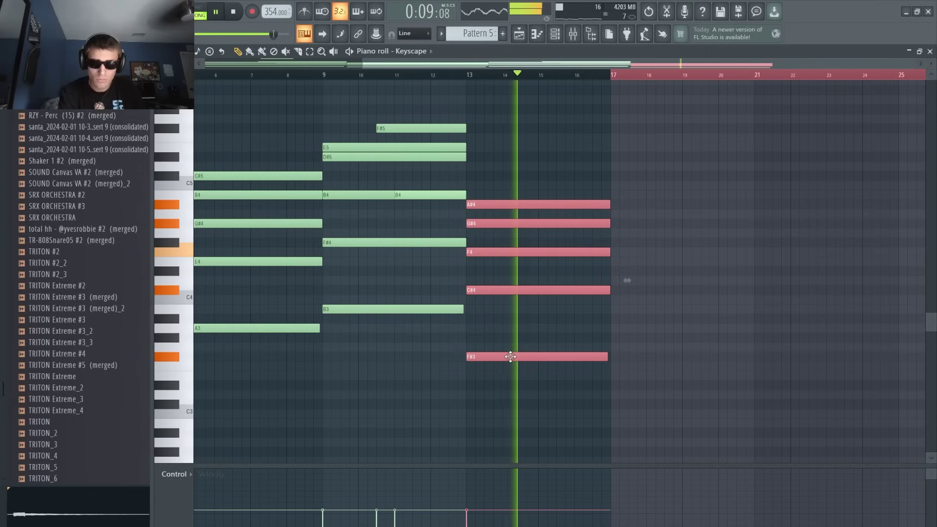
left_click_drag(510, 325, 509, 286)
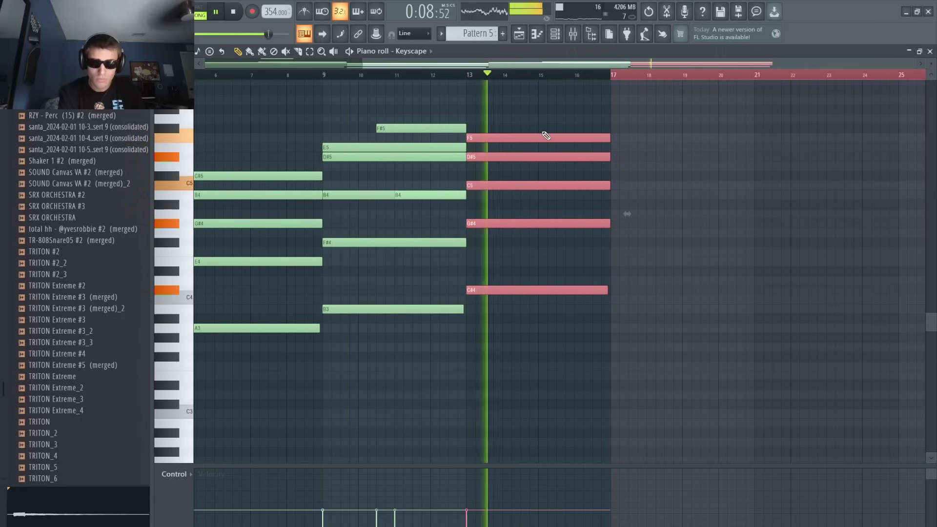
left_click_drag(561, 139, 565, 132)
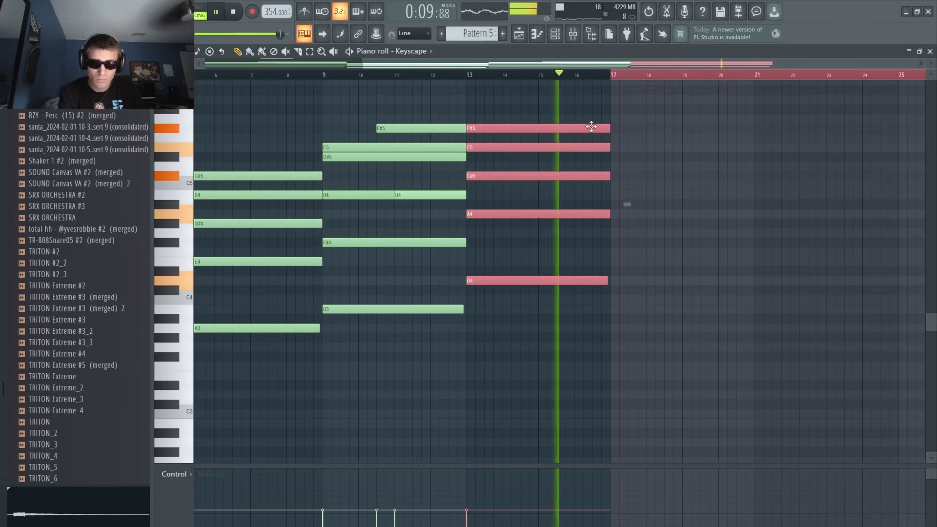
left_click(623, 100)
scroll(590, 161, "up", 3)
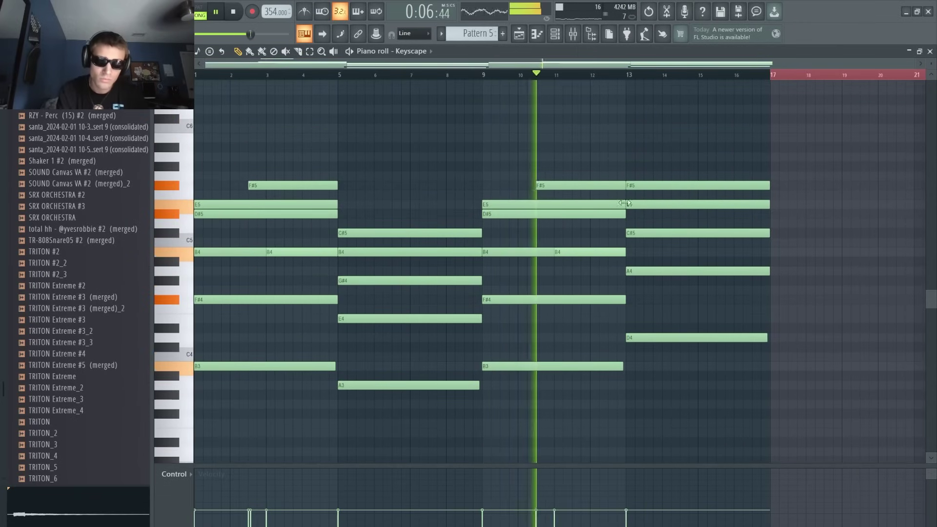
left_click_drag(653, 163, 696, 402)
left_click_drag(654, 337, 655, 318)
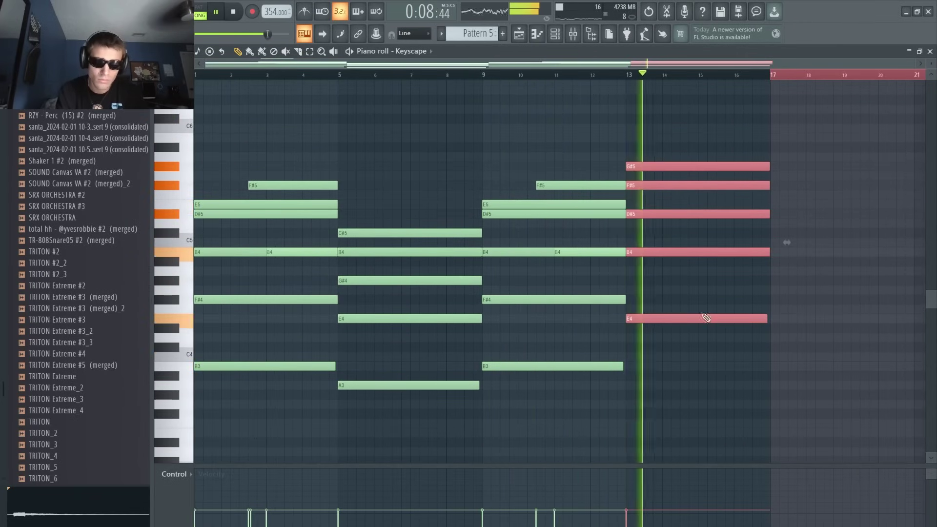
left_click(808, 272, "ctrl")
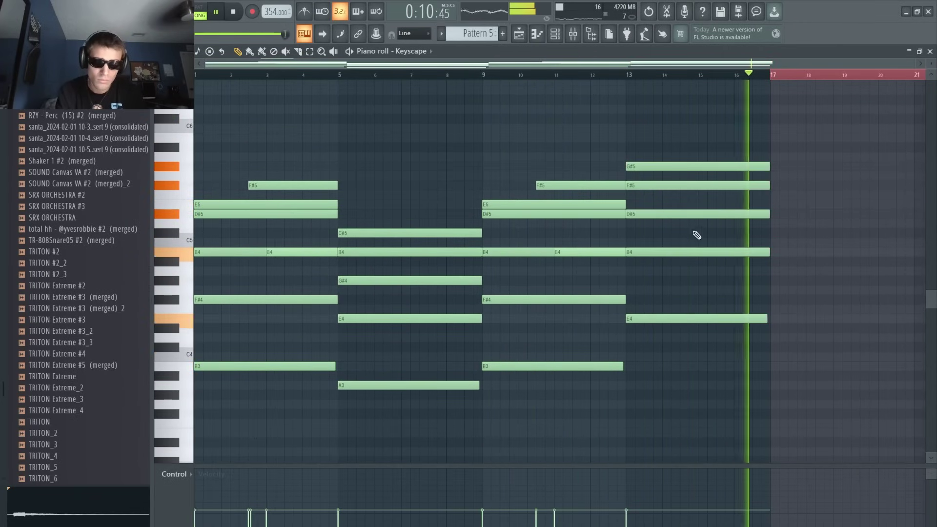
key("space")
- Shorten the E4 chord at bar 13 so it ends midway through bar 14
left_click_drag(702, 128, 768, 373)
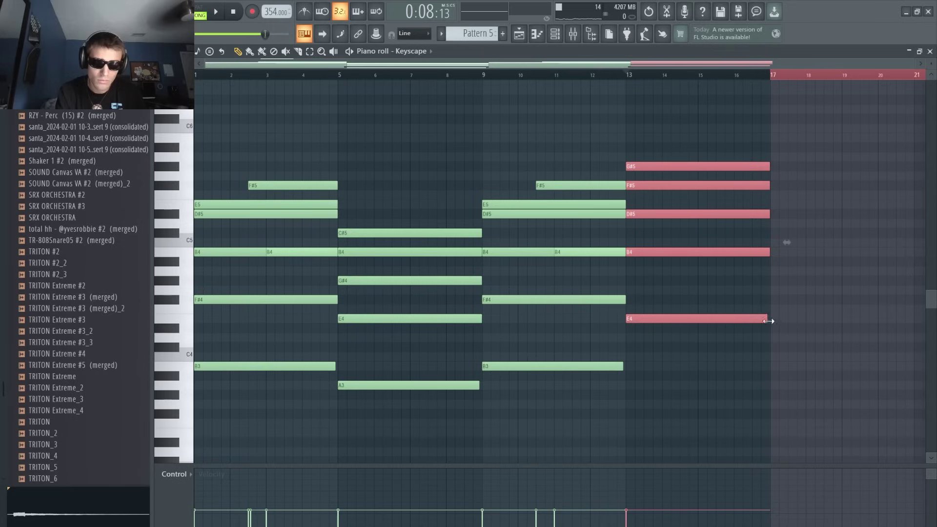
mouse_move(771, 320)
left_mouse_down()
mouse_move(713, 332)
mouse_move(755, 181)
mouse_move(768, 343)
mouse_move(679, 326)
left_mouse_up()
key("ctrl+z")
- Add a chord of D4, A4, C#5, E5 and F#5 from midway through bar 14 to bar 17 and clear the time selection
left_click(678, 337)
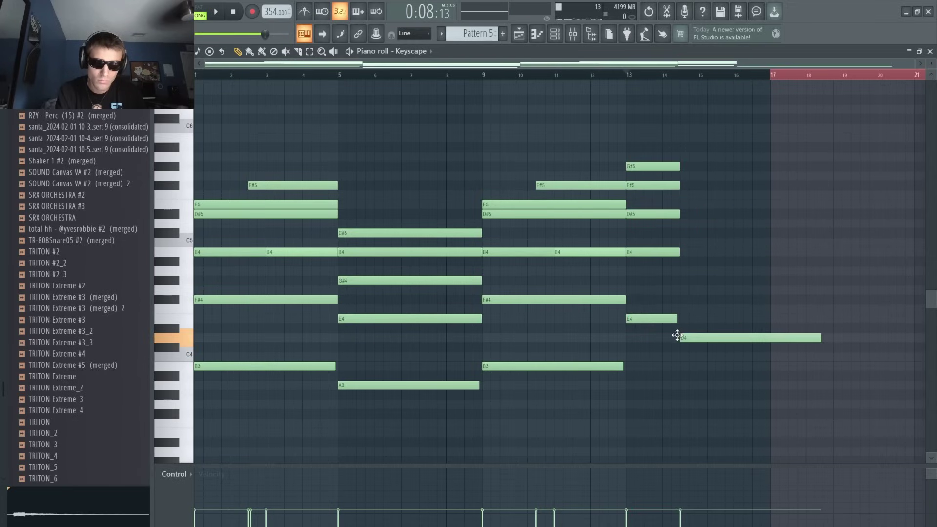
left_click(693, 271)
left_click(681, 203)
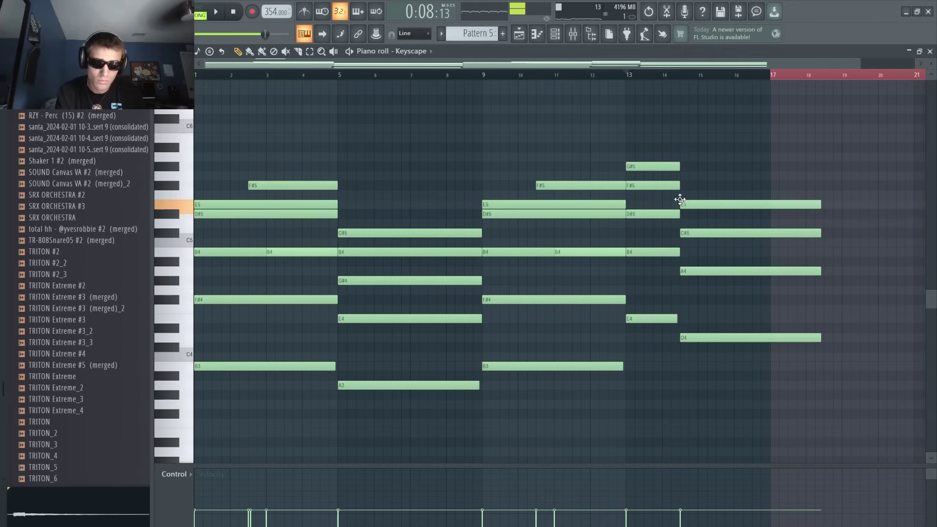
key("space")
left_click_drag(748, 163, 767, 357)
key("space")
left_click(779, 77, "ctrl")
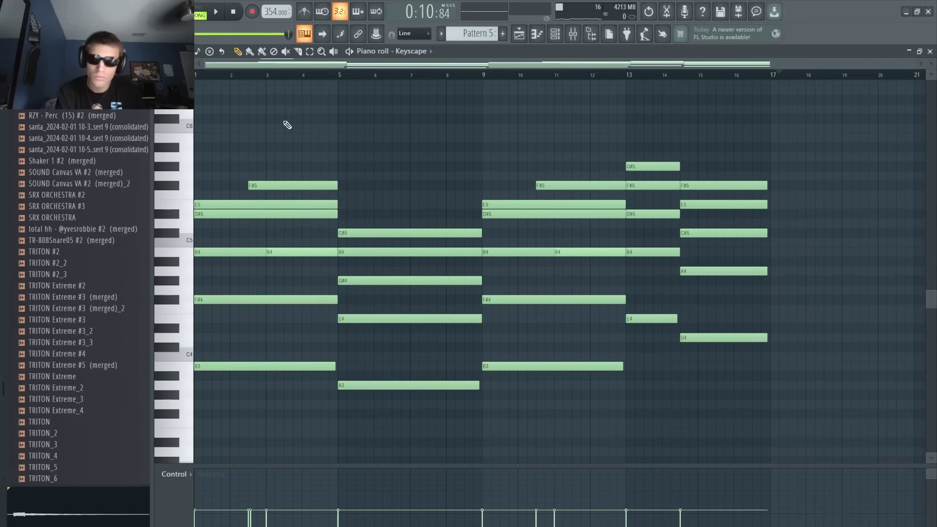
- Shorten the A3 chord at bar 5 to midway through bar 6 and place a copy of the D4 chord after it, ending near bar 9
key("space")
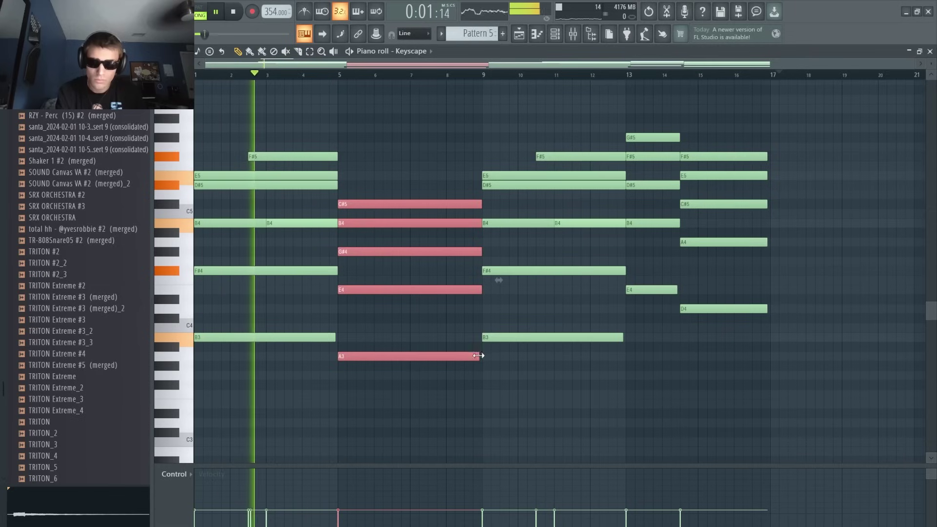
left_click_drag(480, 355, 392, 370)
left_click_drag(744, 371, 405, 156)
left_click(445, 364, "ctrl")
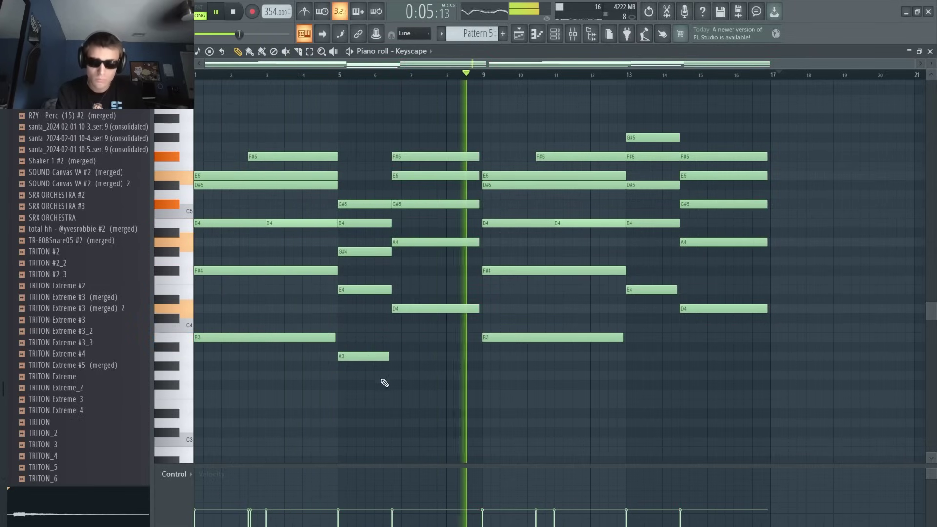
left_click_drag(380, 380, 354, 162)
left_click(438, 129, "ctrl")
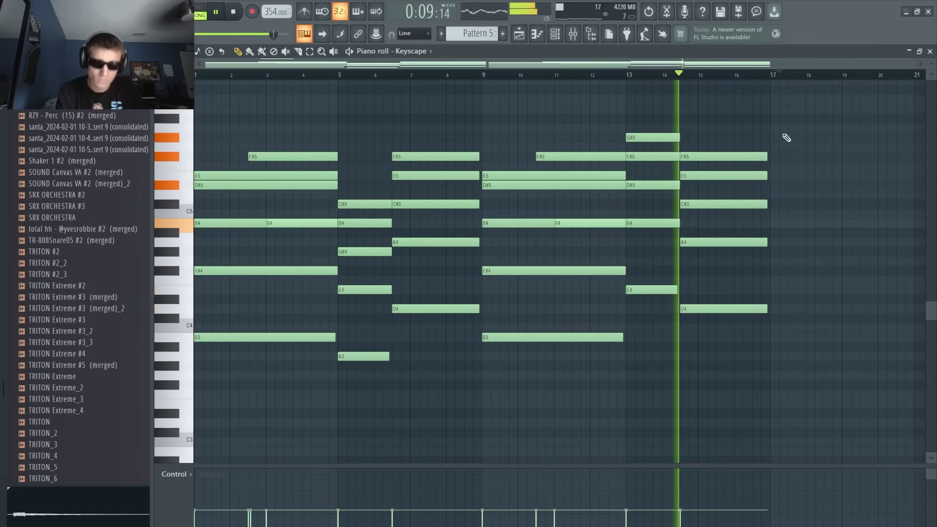
- Transpose all the Keyscape notes up one octave
left_click(555, 33)
key("F6")
key("ctrl+Up")
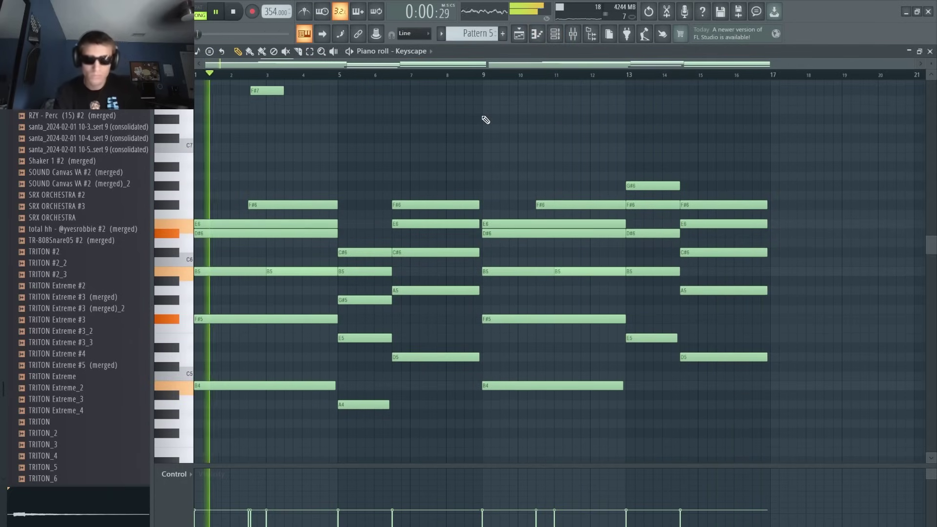
- Strum the chords by raising the start time strength with the note ends preserved
key("alt+s")
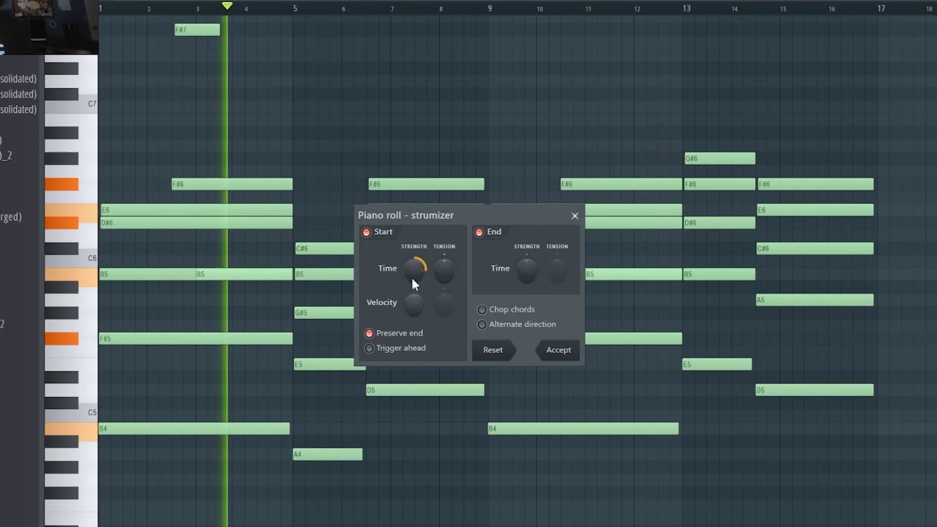
left_click_drag(412, 279, 417, 273)
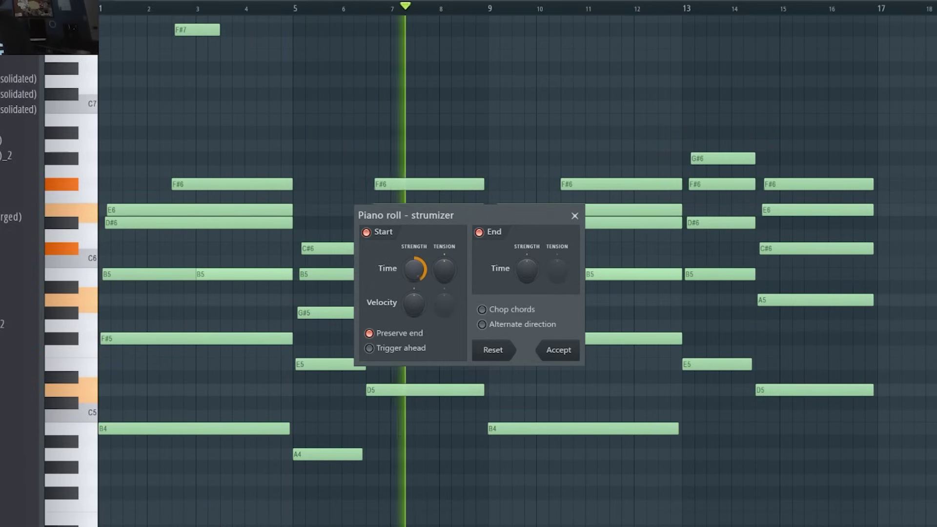
left_click(551, 349)
- Open Keyscape and try the Rhodes - LA Custom Suitcase patch before choosing Rhodes - Classic Chorus
left_click(560, 38)
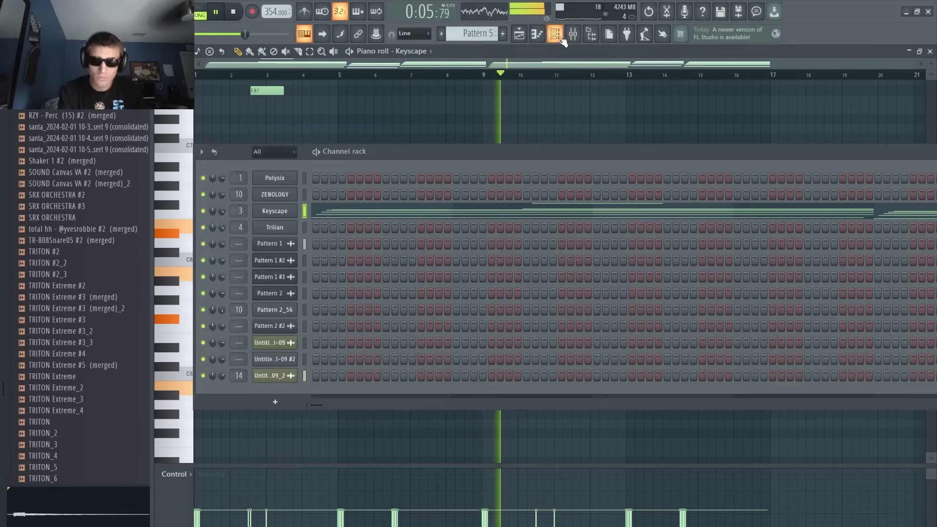
left_click(281, 211)
left_click(268, 315)
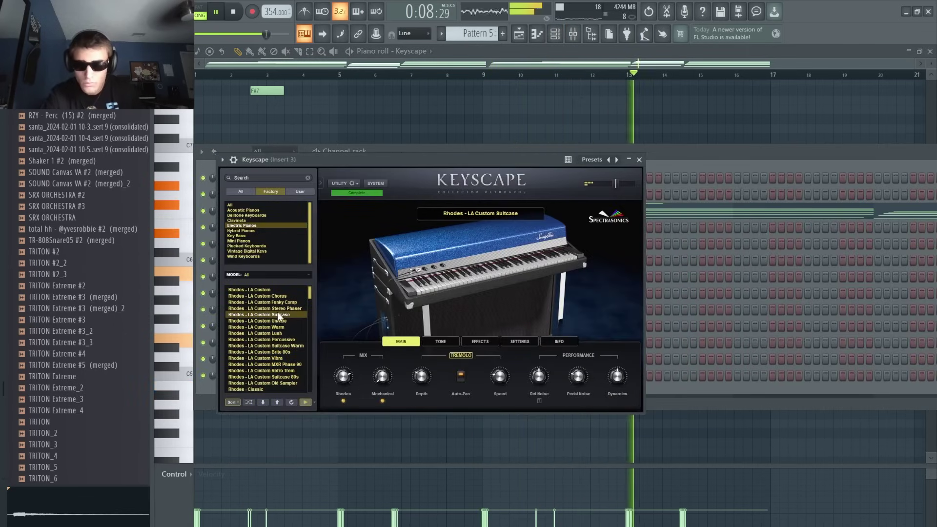
scroll(276, 322, "down", 3)
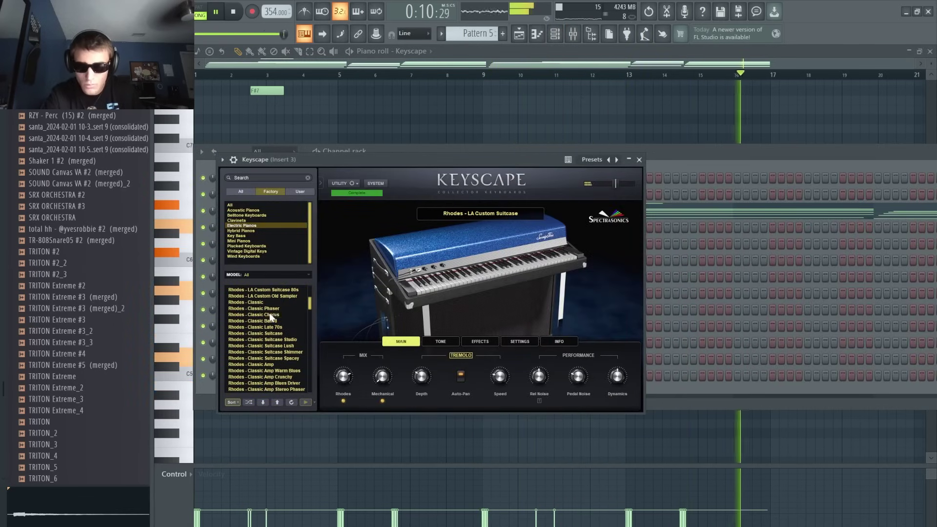
left_click(270, 315)
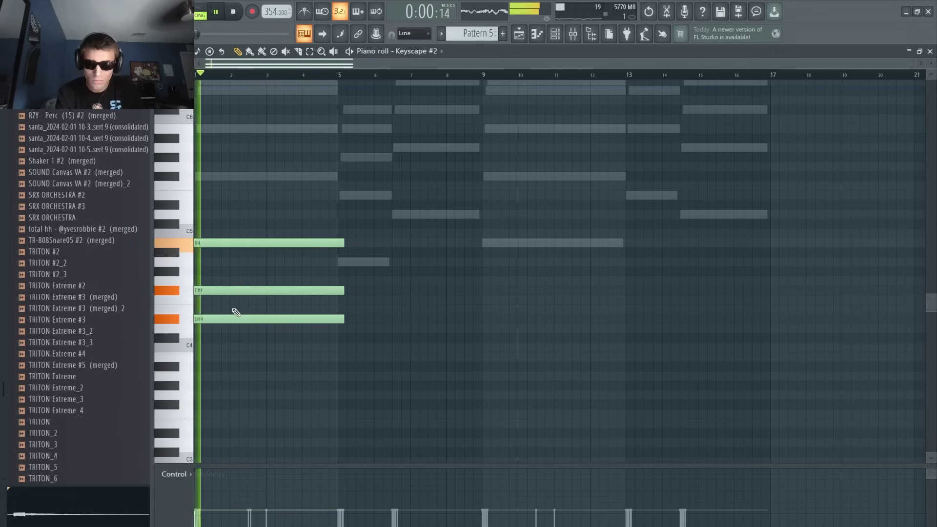
- Move bar 1's D#4 to E4 and build transposed copies of the chord: A4-B4-E5 at bar 5 and B4-C#5-F#5 at bar 9
left_click_drag(235, 318, 233, 308)
key("space")
key("space")
mouse_move(309, 322)
left_mouse_down()
mouse_move(298, 239)
mouse_move(335, 243)
mouse_move(460, 192)
mouse_move(472, 289)
mouse_move(496, 237)
left_mouse_up()
key("ctrl+b")
left_click_drag(571, 163, 574, 245)
left_click_drag(627, 168, 291, 367)
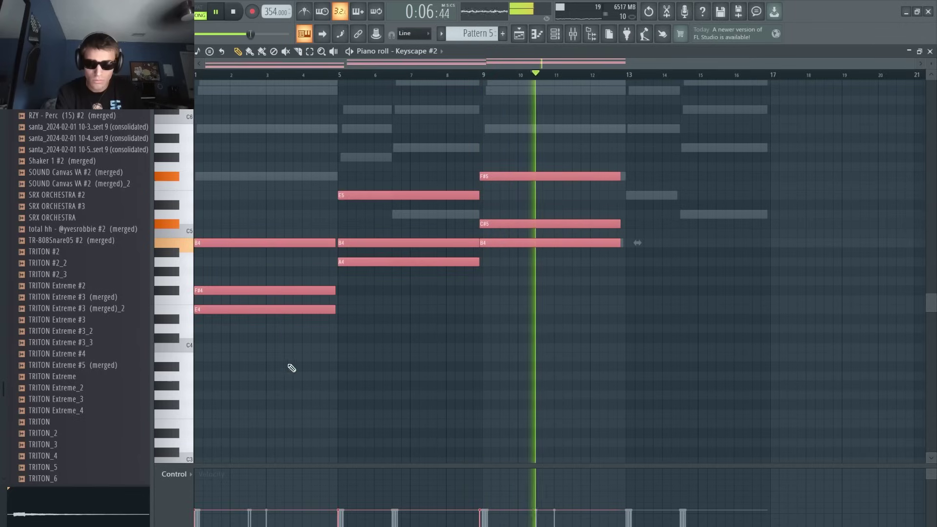
- Add long E5 and C6 notes at bar 13 and another note about midway through bar 14
left_click(621, 233, "ctrl")
left_click(626, 196)
left_click(630, 128)
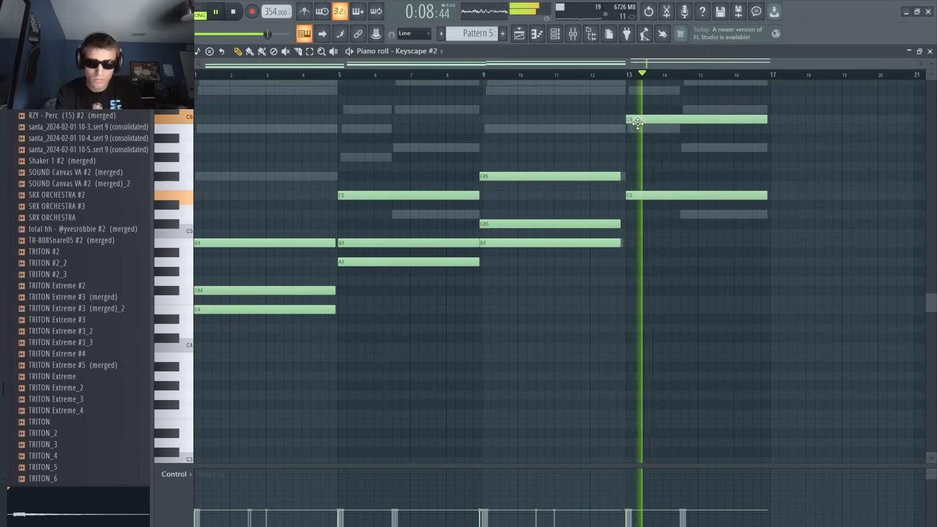
left_click(681, 147)
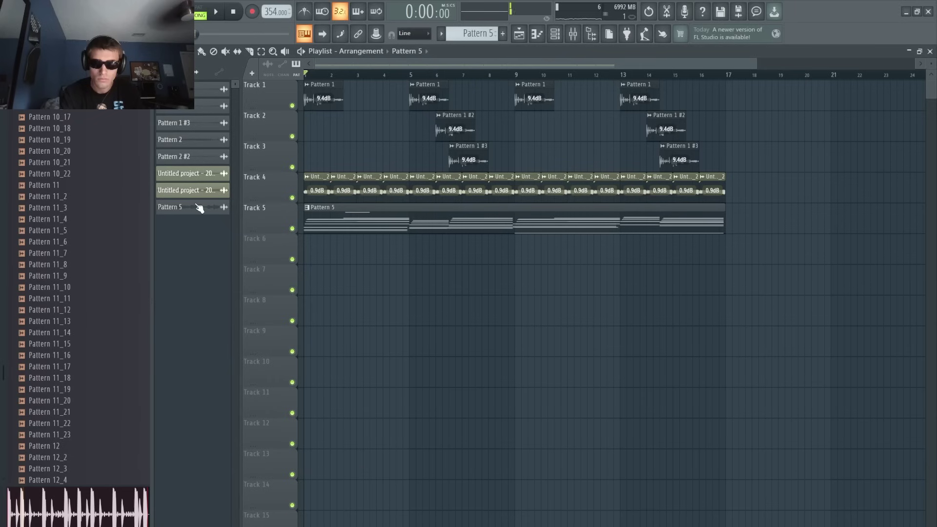
- Place the Pattern 5 audio clip on Track 6 from bar 1 and delete the Pattern 5 note clip from Track 5
left_click_drag(199, 208, 331, 245)
right_click(363, 220)
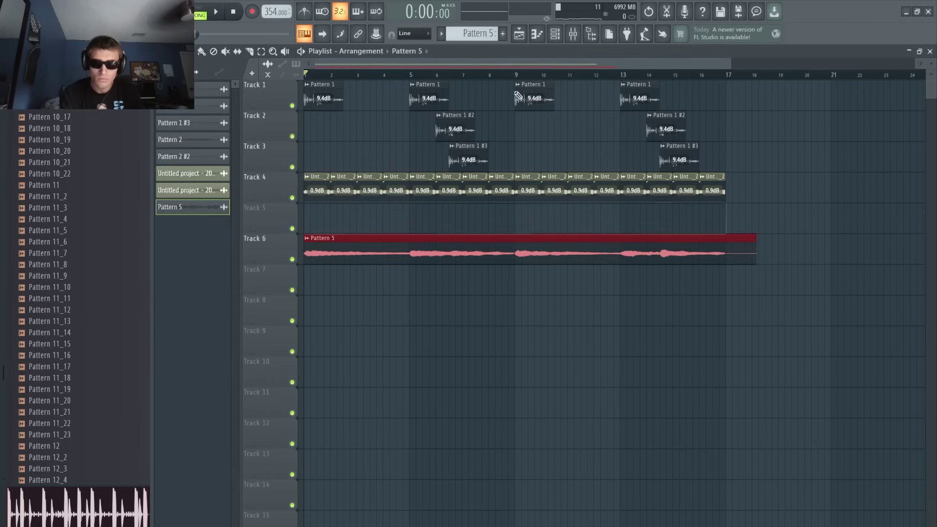
- Set the Pattern 5 audio clip's time stretching mode to Stretch Pro in its channel settings
left_click(556, 38)
left_click(275, 292)
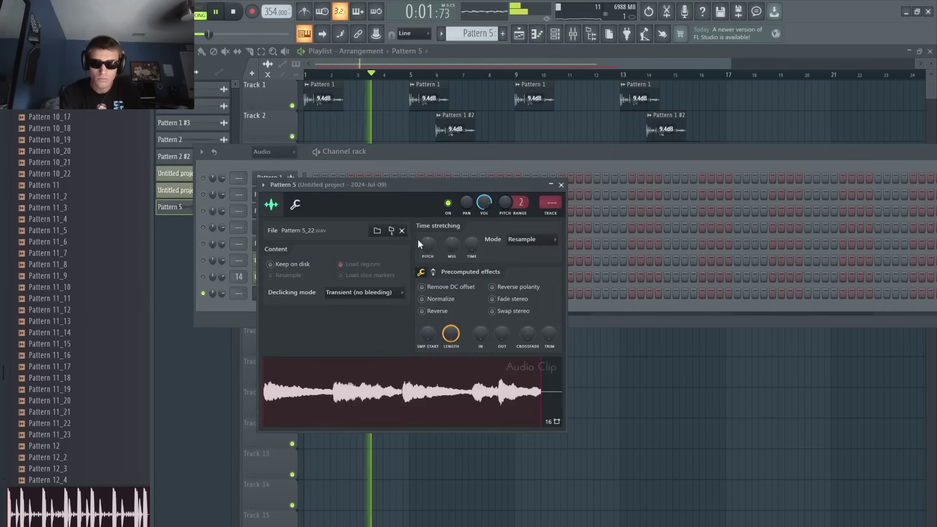
left_click(529, 239)
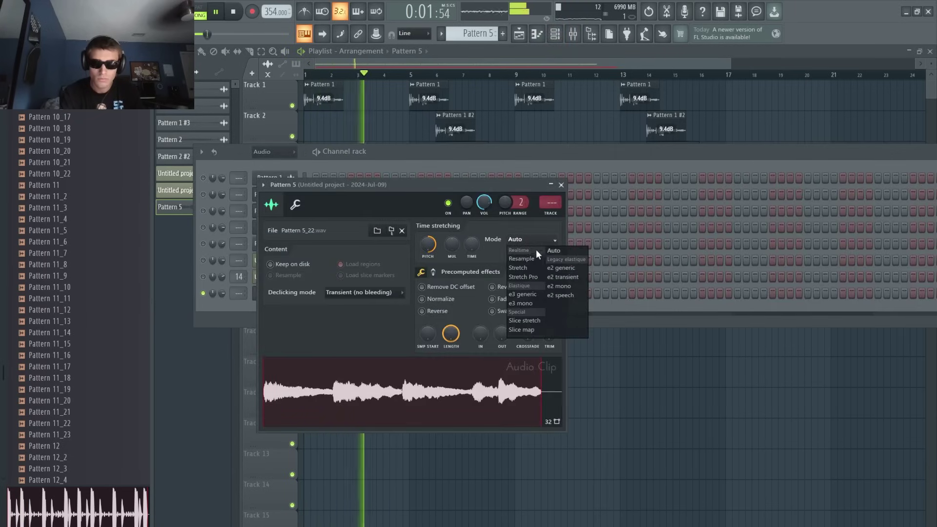
left_click(536, 278)
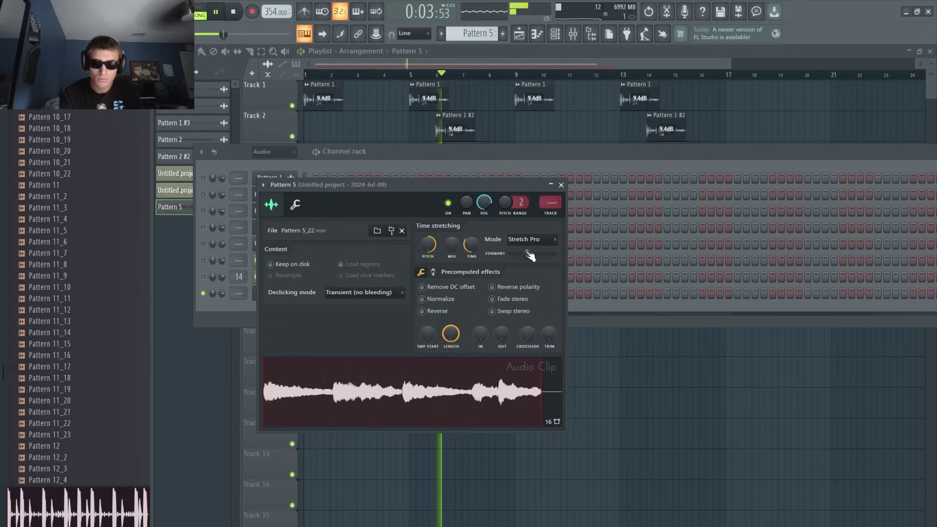
left_click(752, 97)
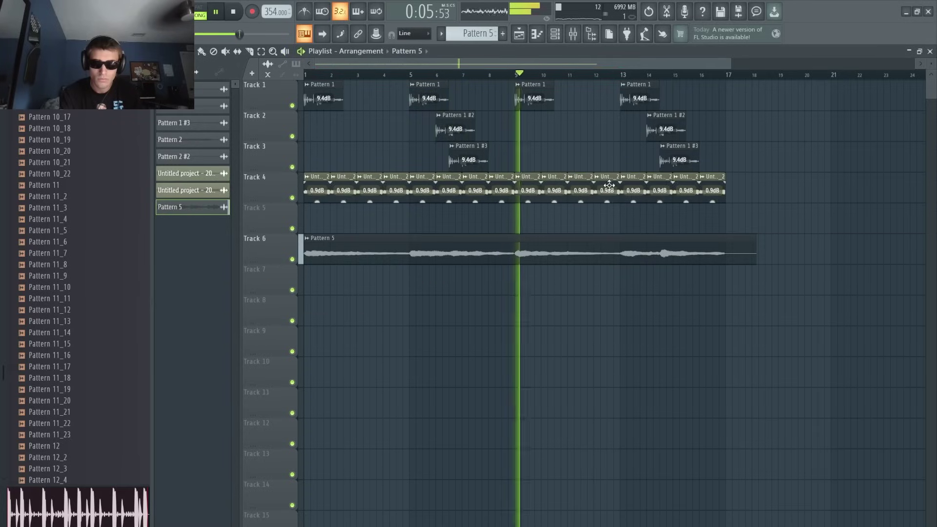
- Trim the tail of the Pattern 5 audio clip on Track 6 at bar 17
left_click(250, 51)
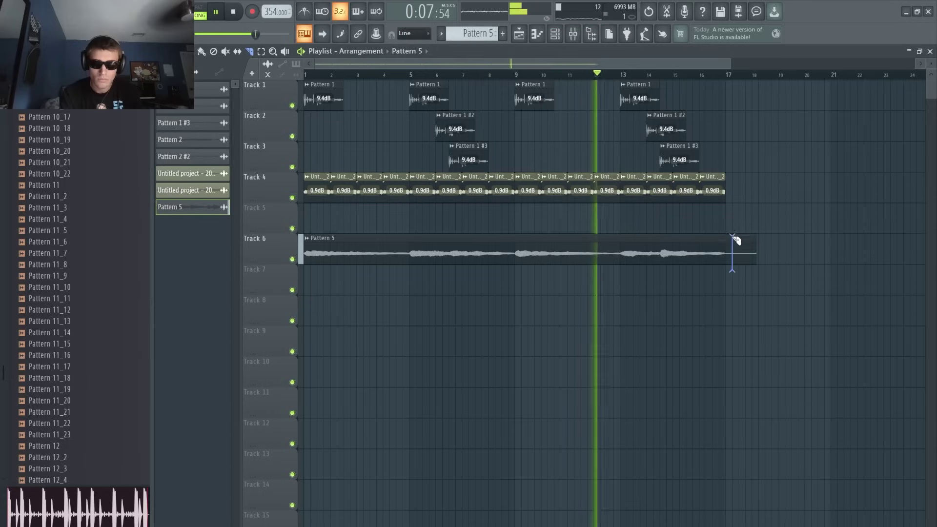
key("ctrl+z")
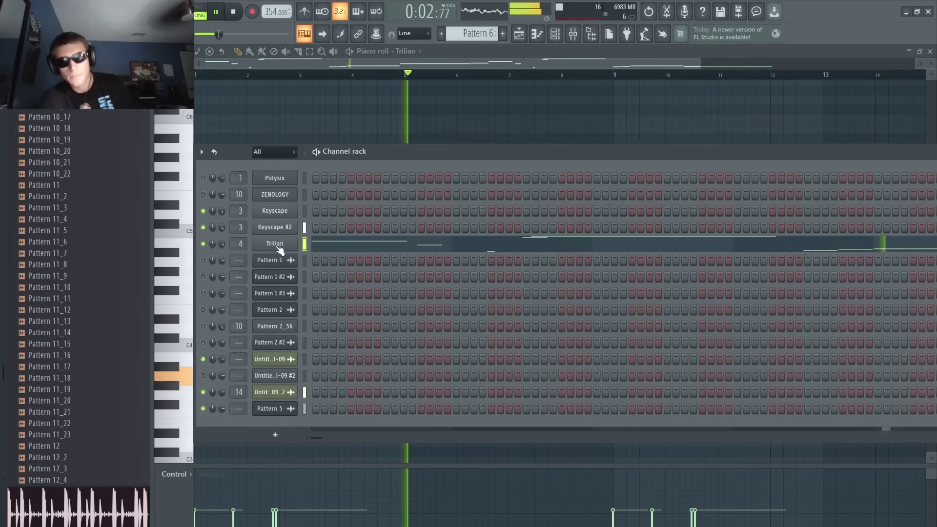
- Load Trilian's Stick - Baritone Octobass patch from the acoustic bass guitars and transpose the Trilian melody up one octave
left_click(276, 245)
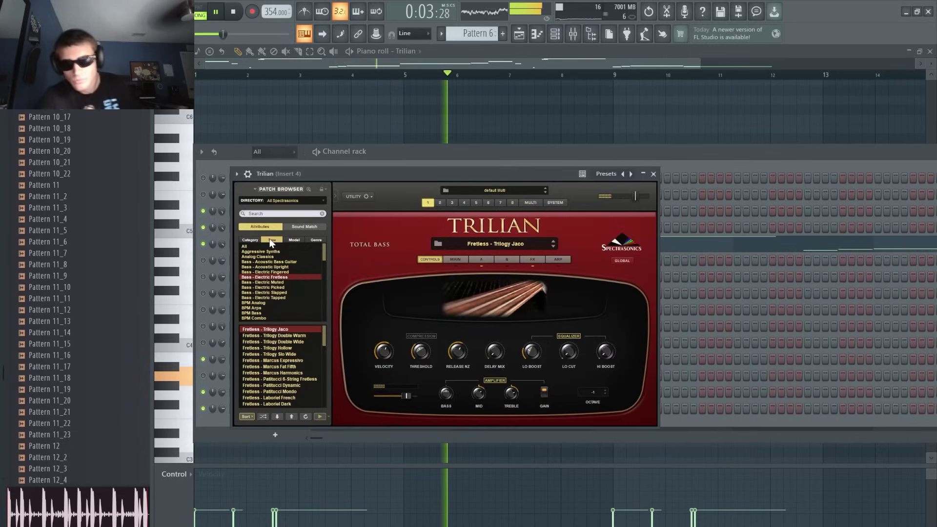
left_click(266, 262)
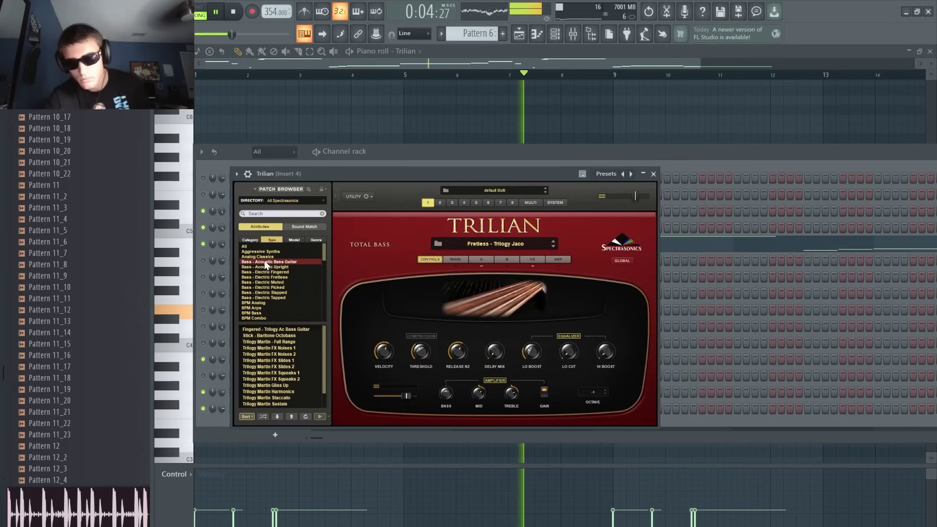
left_click(266, 336)
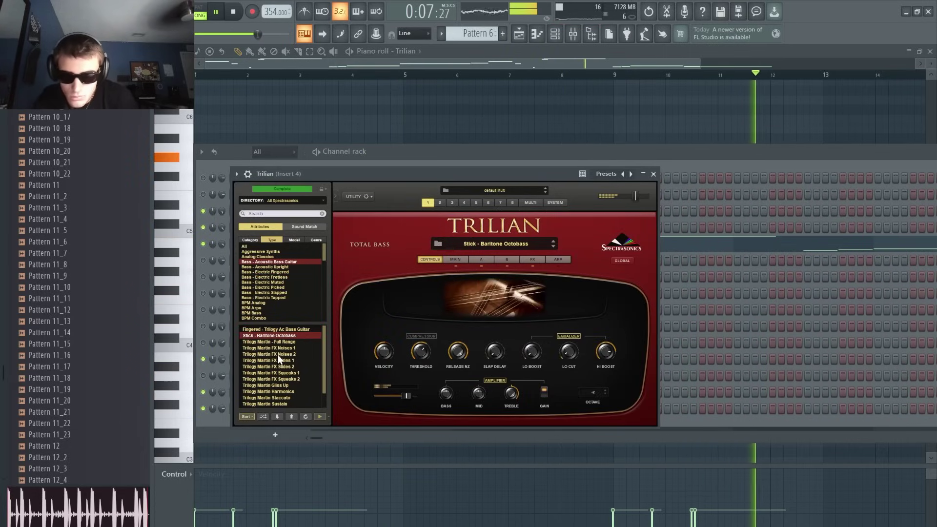
left_click(366, 116)
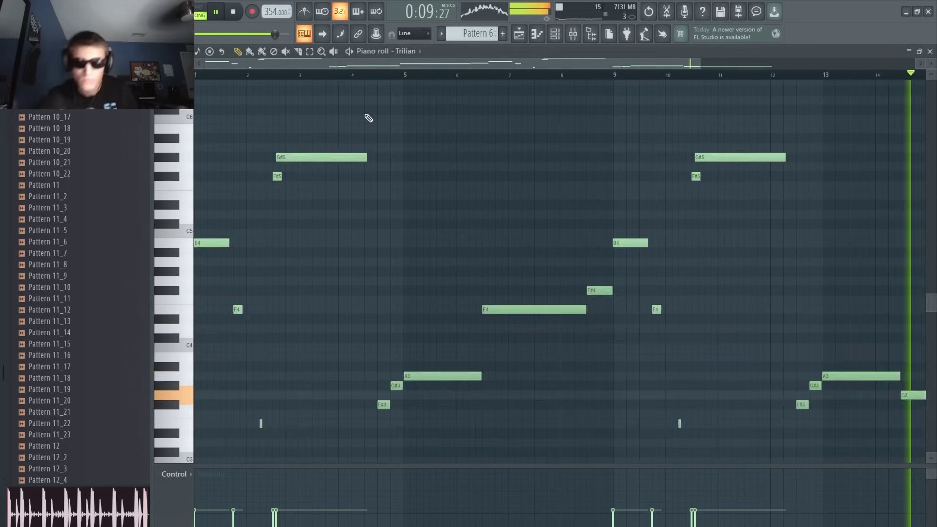
key("ctrl+Up")
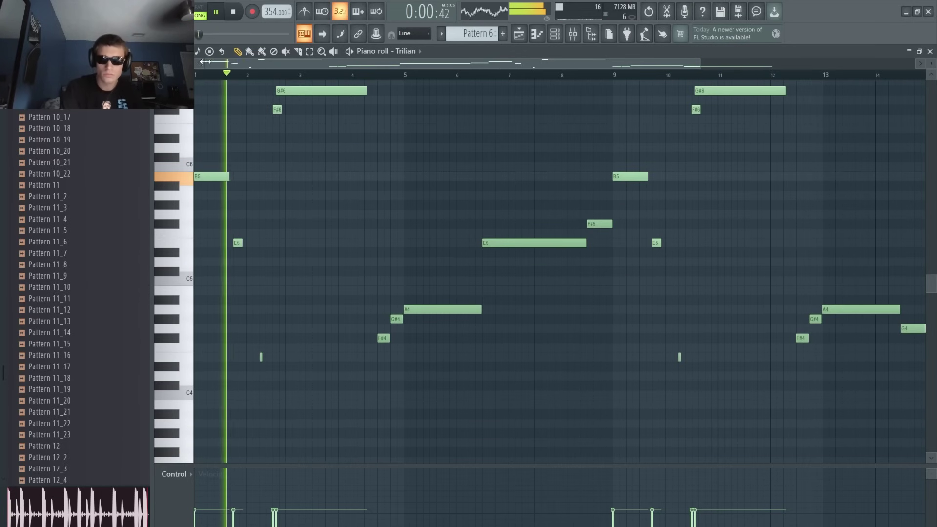
left_click(556, 34)
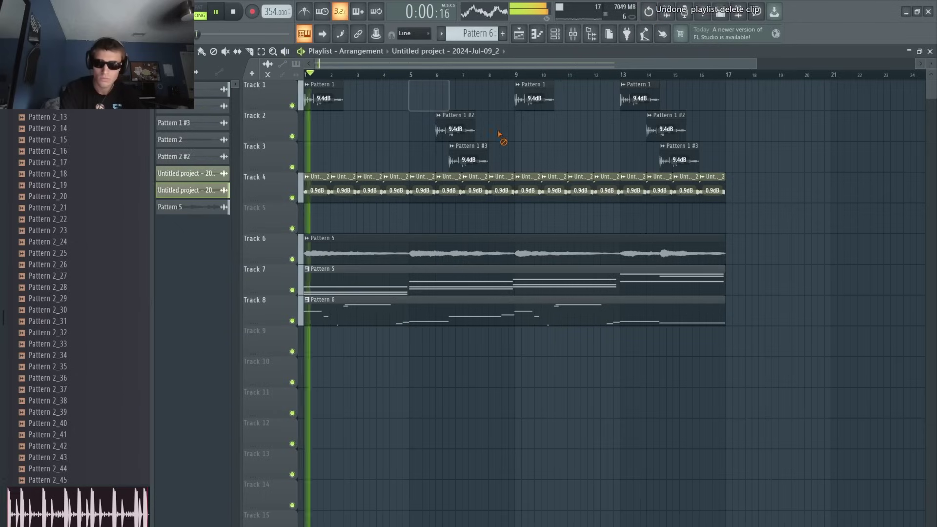
- Delete the repeated Pattern 1, Pattern 1 #2 and Pattern 1 #3 clips on Tracks 1 to 3, keeping only the first Pattern 1 clip
right_click(454, 129)
right_click(468, 159)
right_click(534, 97)
right_click(666, 130)
right_click(679, 160)
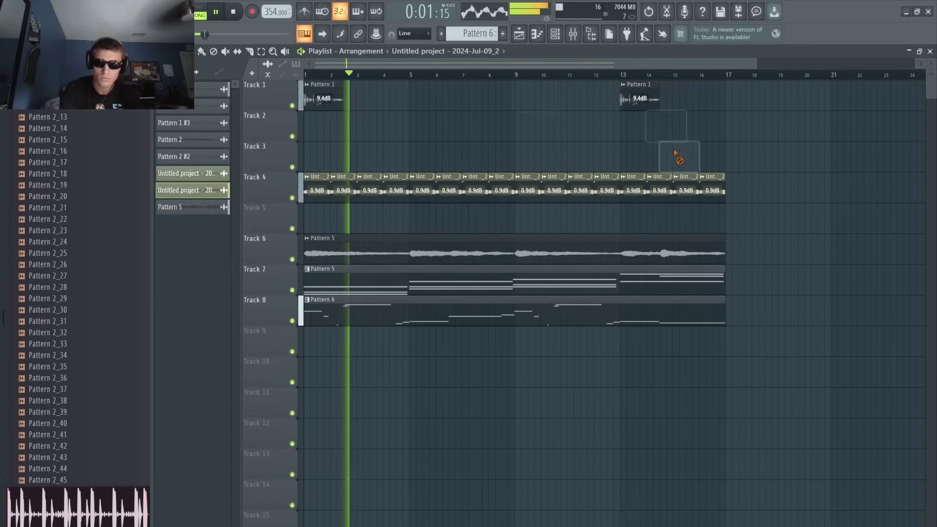
right_click(639, 98)
key("space")
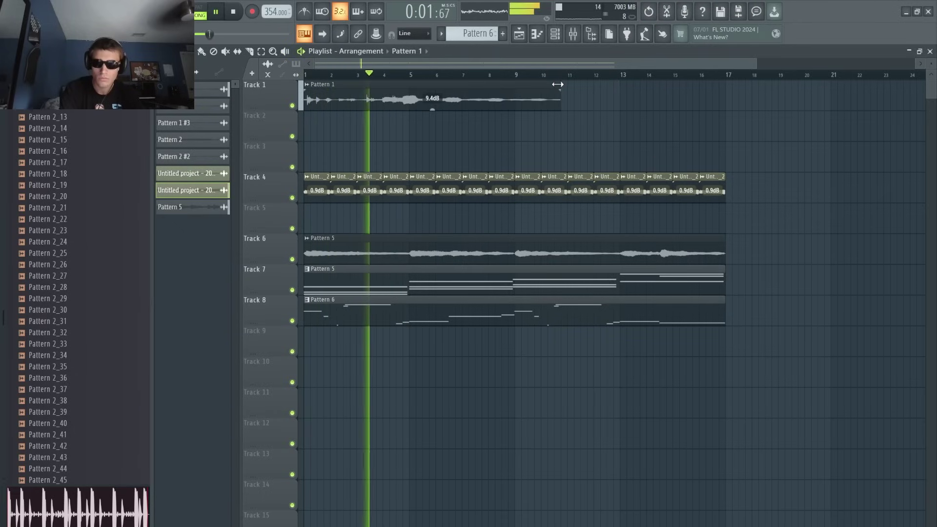
- Stretch the Pattern 1 clip on Track 1 to end at bar 9 and raise its gain to 10.9 dB
left_click_drag(560, 84, 526, 94)
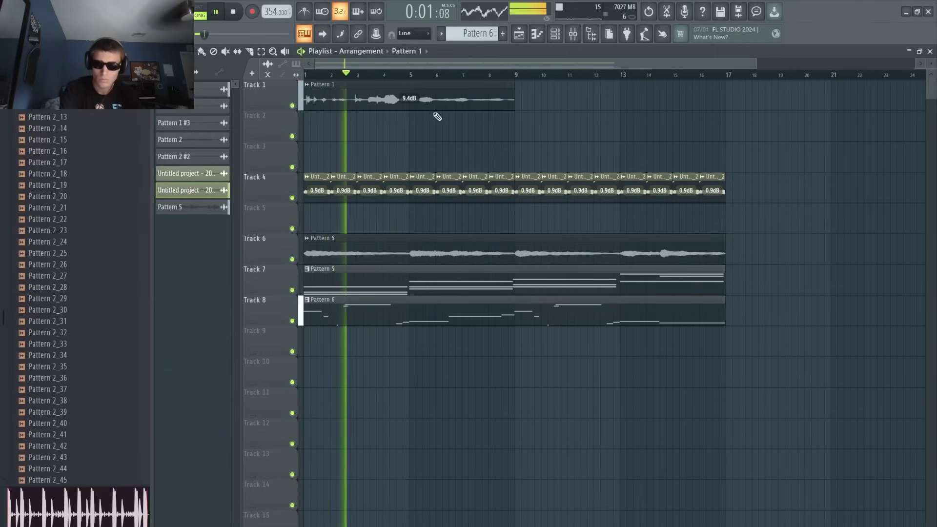
mouse_move(409, 108)
left_mouse_down()
mouse_move(409, 93)
mouse_move(418, 115)
left_mouse_up()
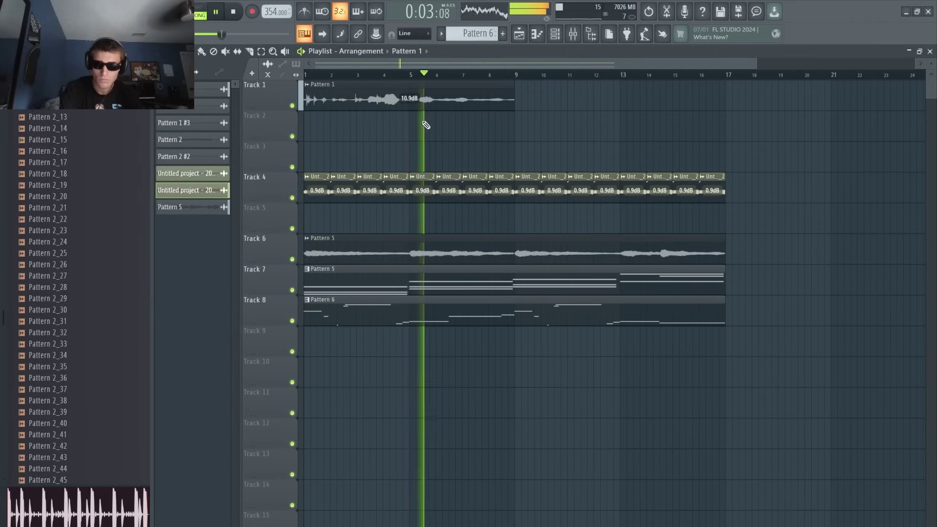
- Place a copy of the Pattern 1 clip at bar 9 and lower the gain of both clips to 8.6 dB
left_click(535, 102)
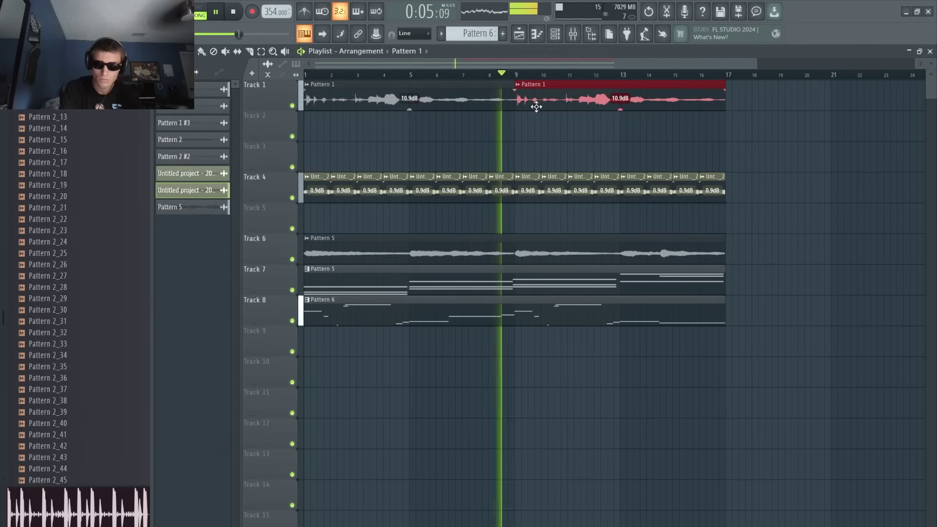
left_click_drag(657, 128, 610, 80)
left_click(418, 129, "ctrl")
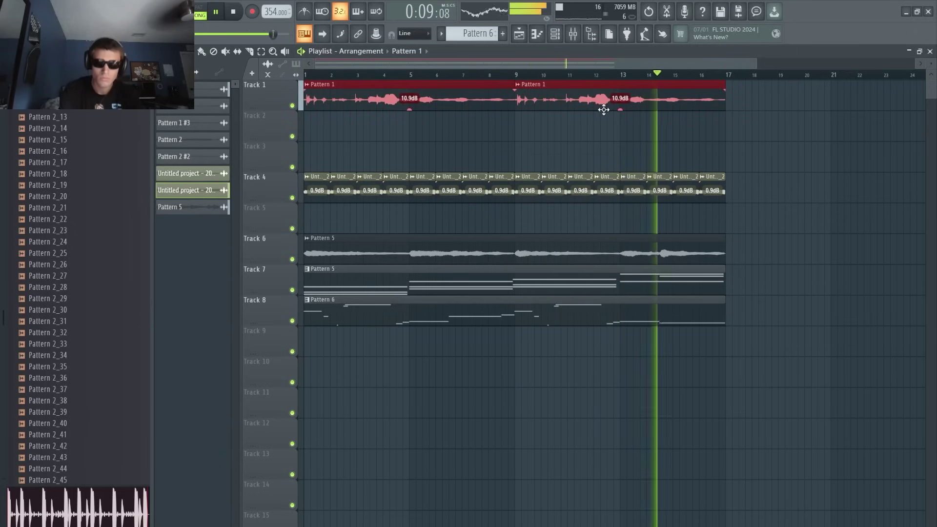
- Lower the Pattern 5 clip's pitch with its formant at maximum, and use Auto time stretching for the Pattern 1 clip
left_click(555, 34)
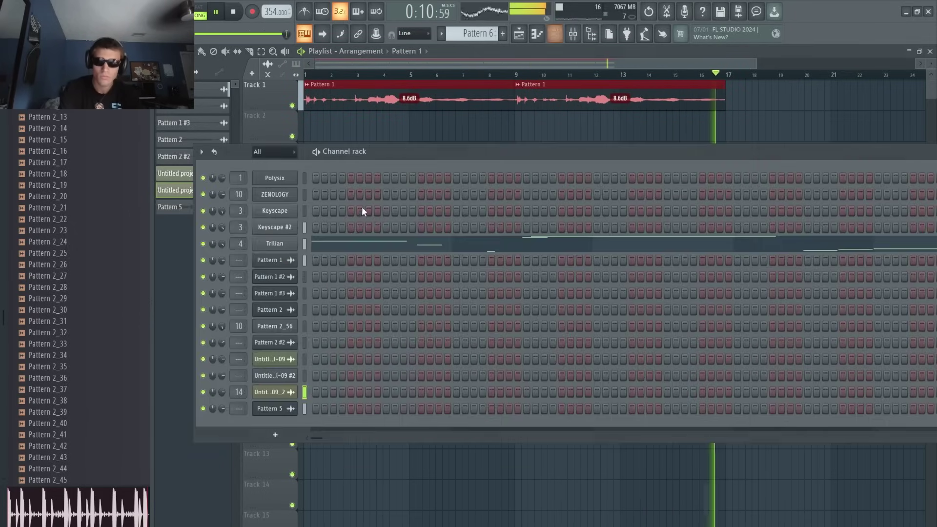
left_click(297, 408)
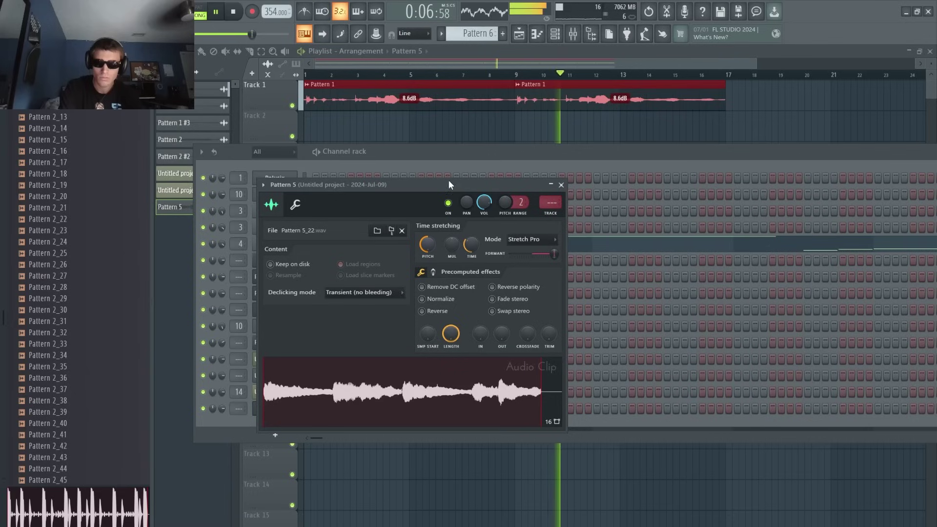
key("Escape")
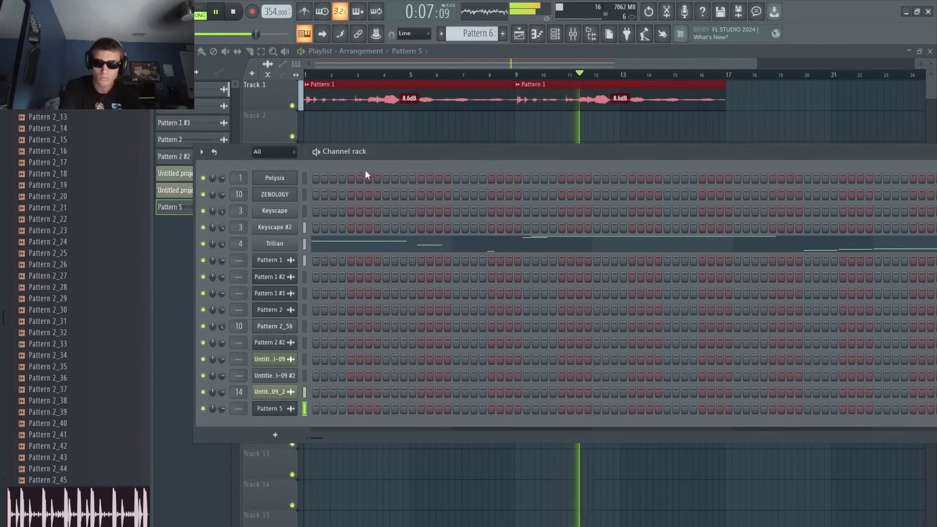
left_click(292, 260)
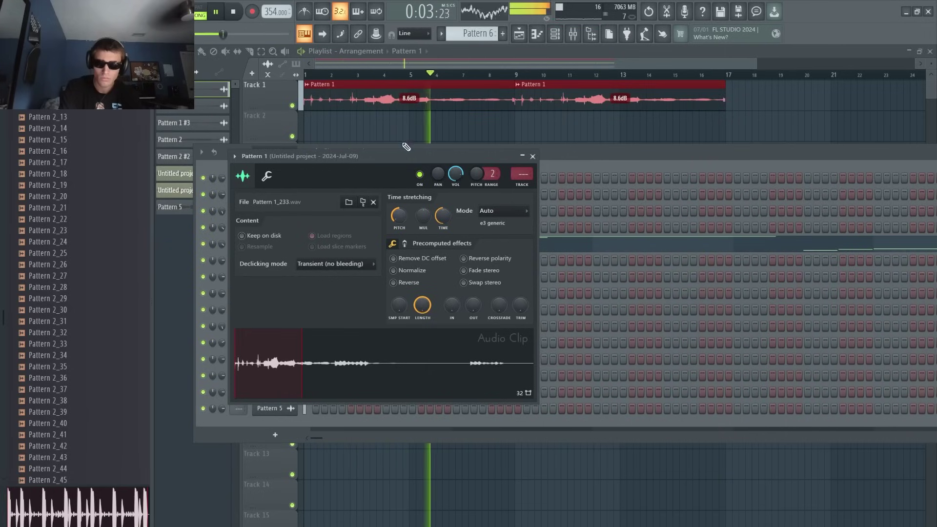
left_click_drag(411, 123, 542, 95)
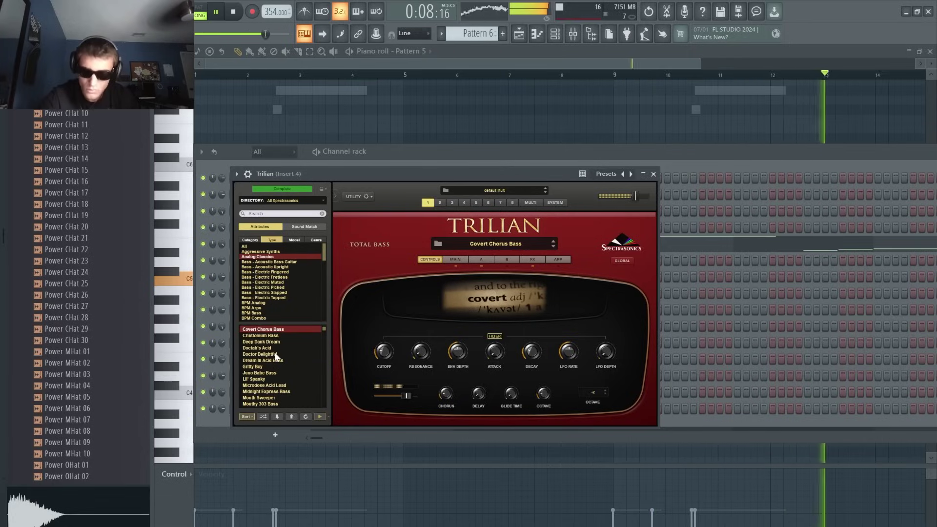
left_click(653, 173)
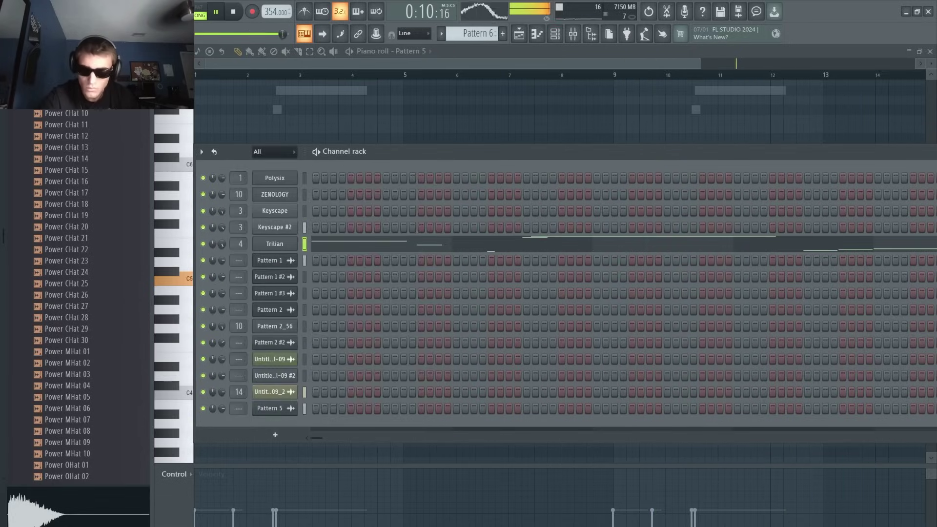
key("F6")
left_click(423, 53)
left_click(318, 144)
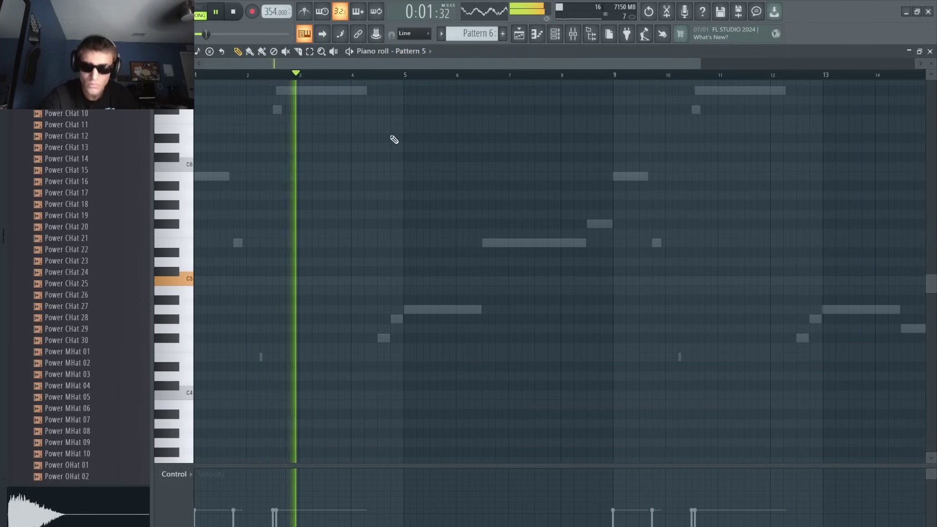
left_click(555, 34)
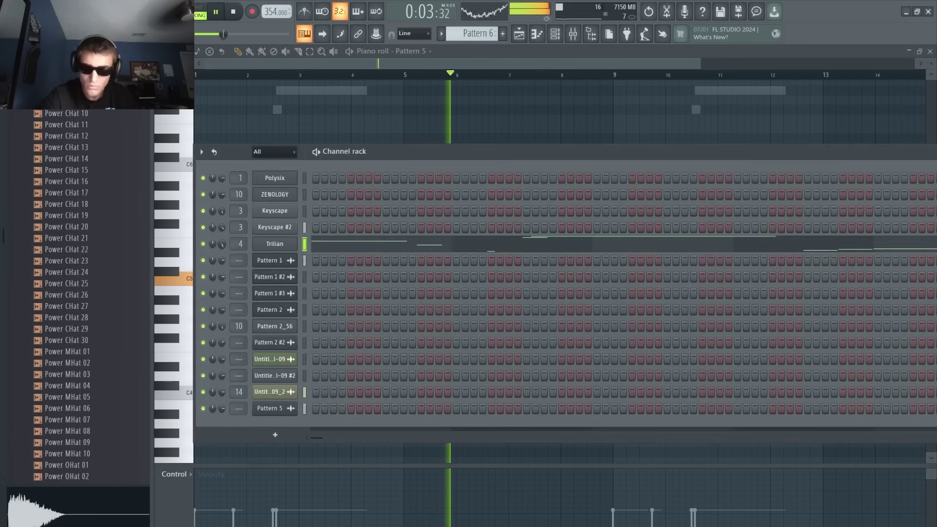
left_click(276, 243)
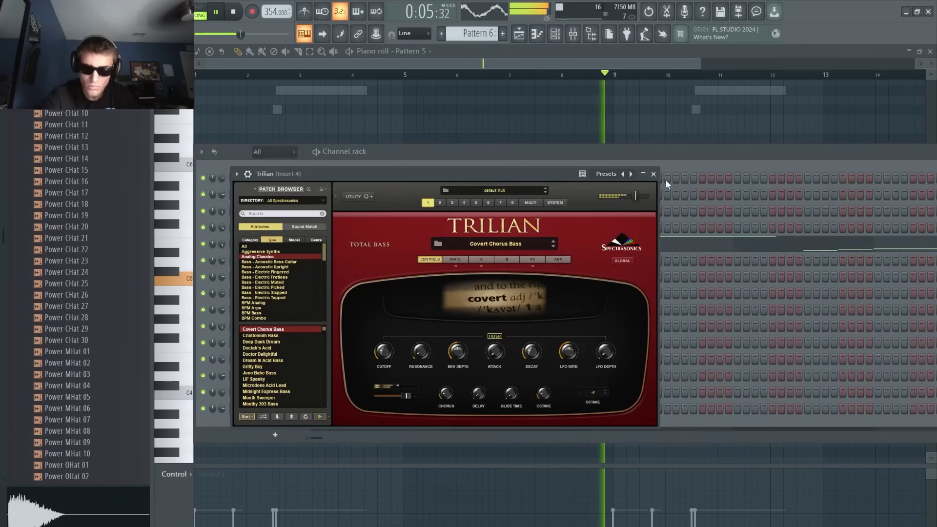
- Draw a descending run of short Trilian #2 notes from C#6 to B4 between bars 3 and 5
left_click_drag(288, 131, 314, 129)
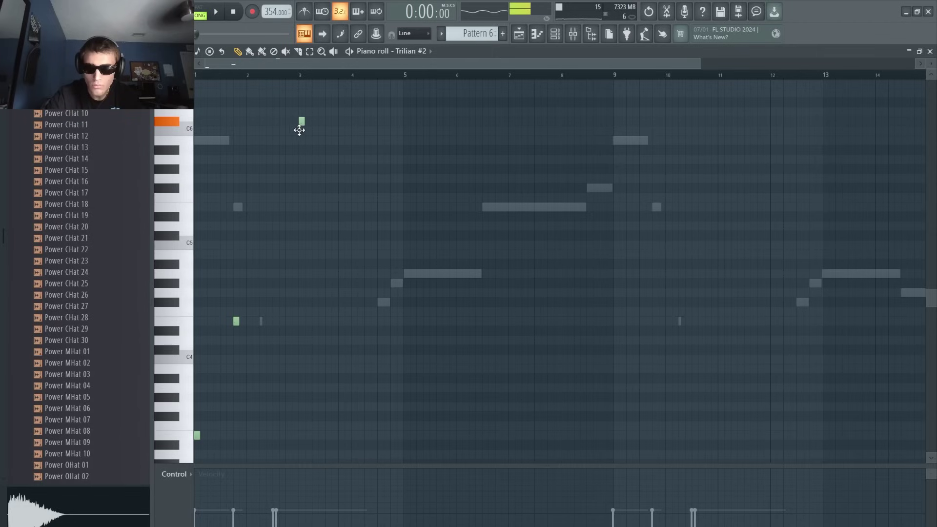
key("space")
left_click(331, 139)
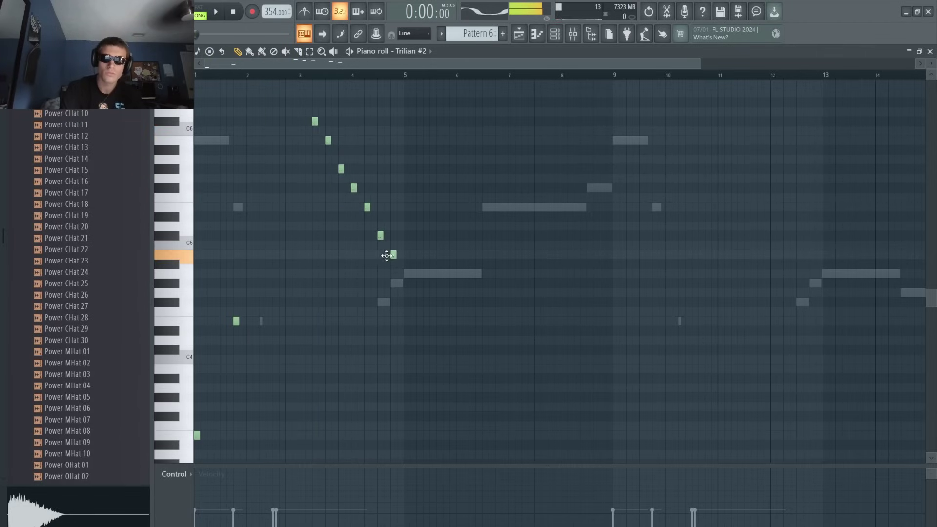
- Transpose the descending run up one octave and add a short B5 at bar 5 followed by a longer C#6
key("space")
left_click_drag(435, 99, 271, 292, "ctrl")
key("ctrl+Up")
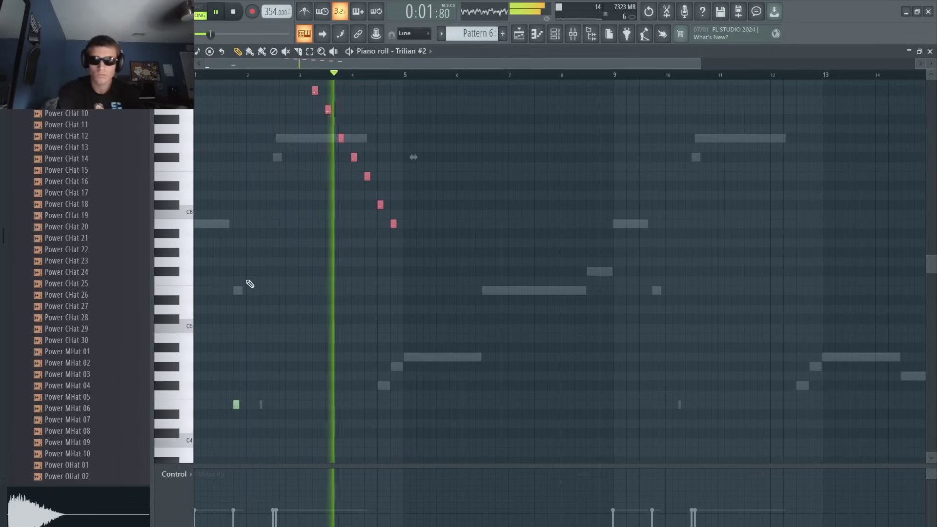
left_click(406, 252)
key("space")
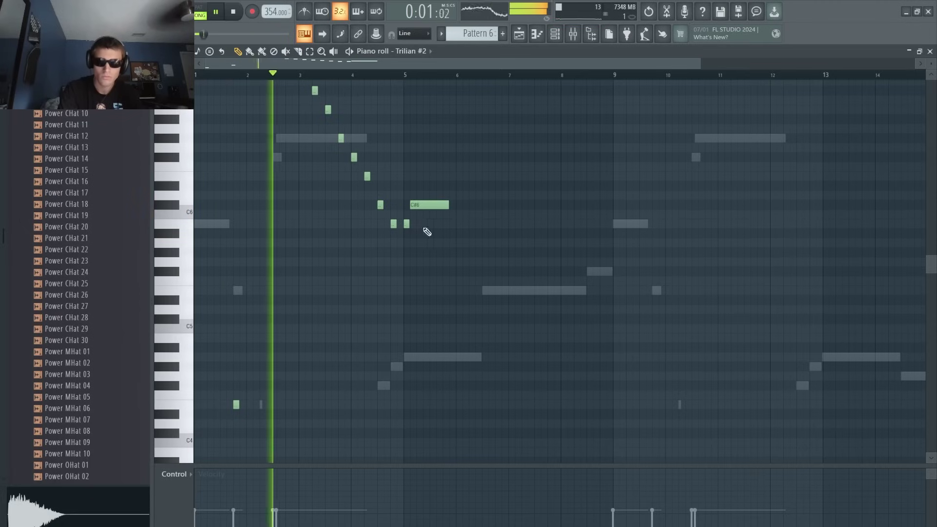
- Add Trilian #2 notes between bars 6 and 8: an A6, short G#6 and A6 notes, and a short B6 near bar 7.5
key("F6")
left_click(272, 265)
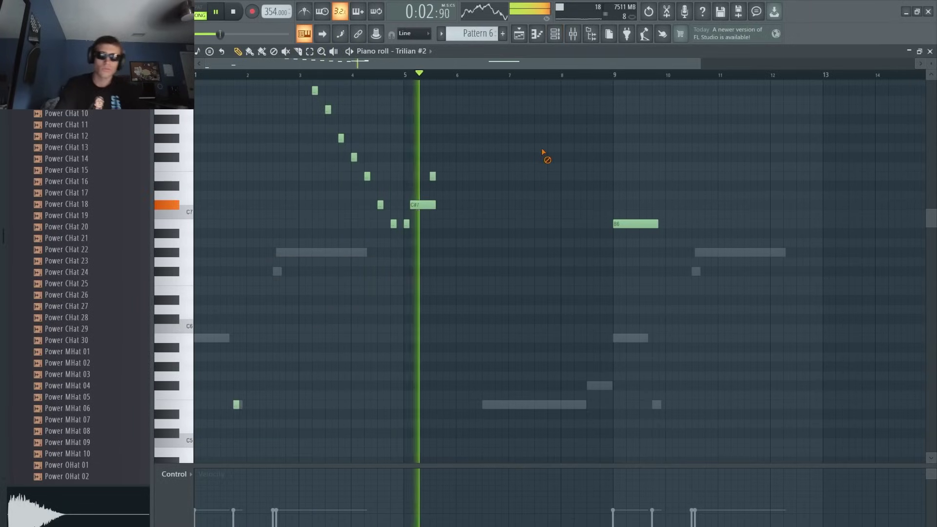
left_click(488, 242)
left_click(503, 262)
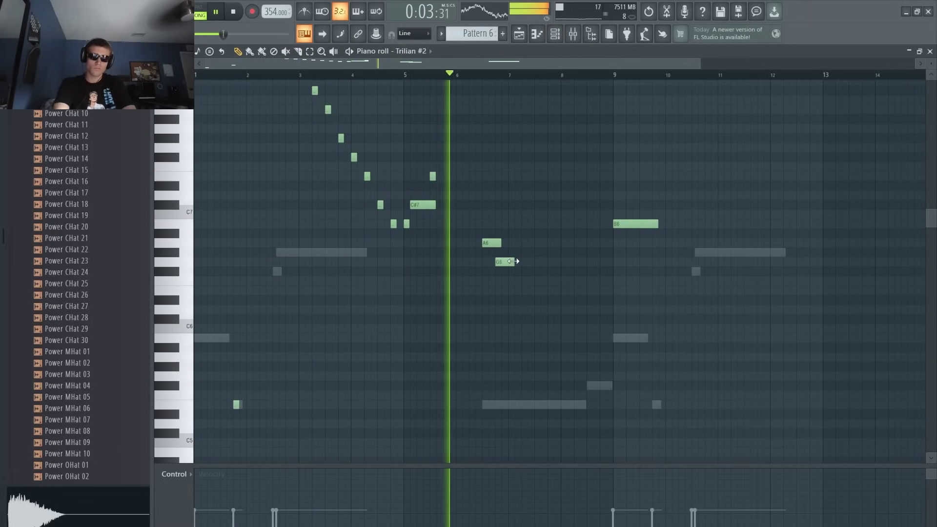
left_click_drag(514, 262, 501, 262)
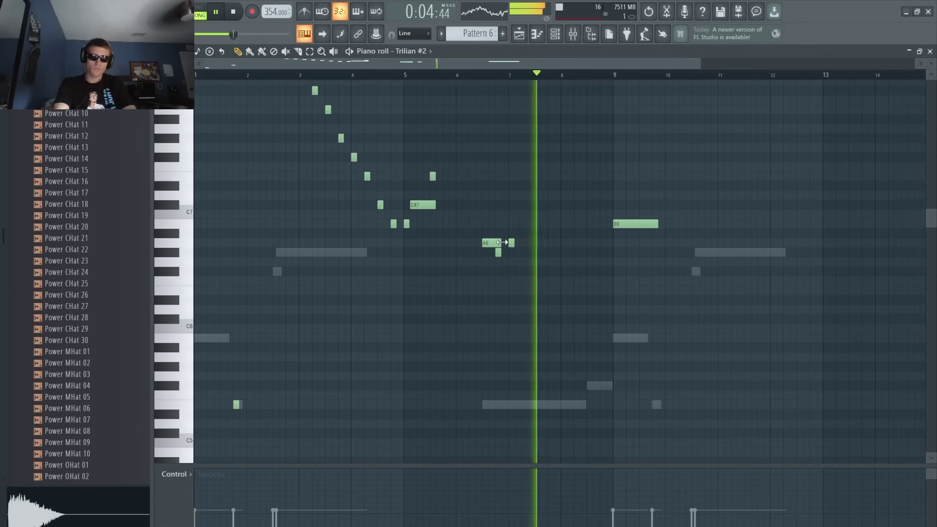
left_click(537, 223)
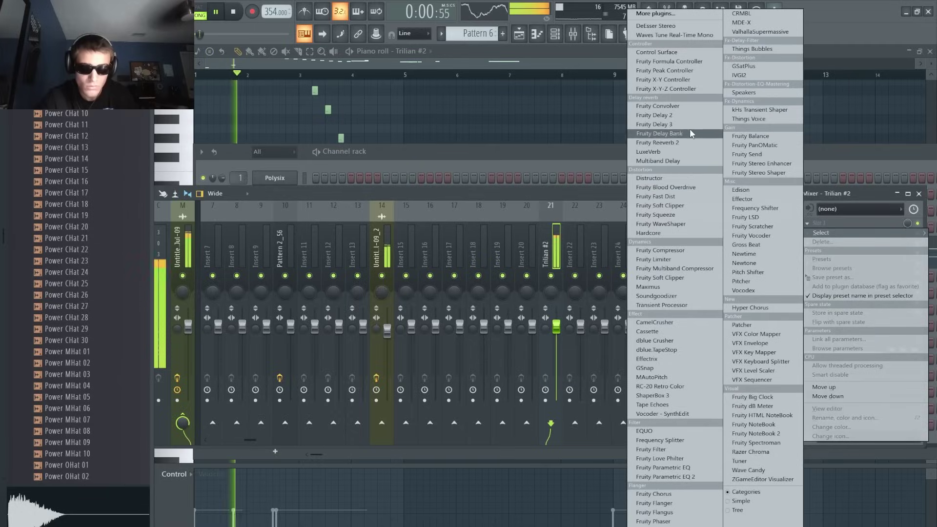
- Add Fruity Delay 3 to the Trilian #2 mixer track and use the Sine Lead 1 preset in ZENOLOGY #2
left_click(654, 124)
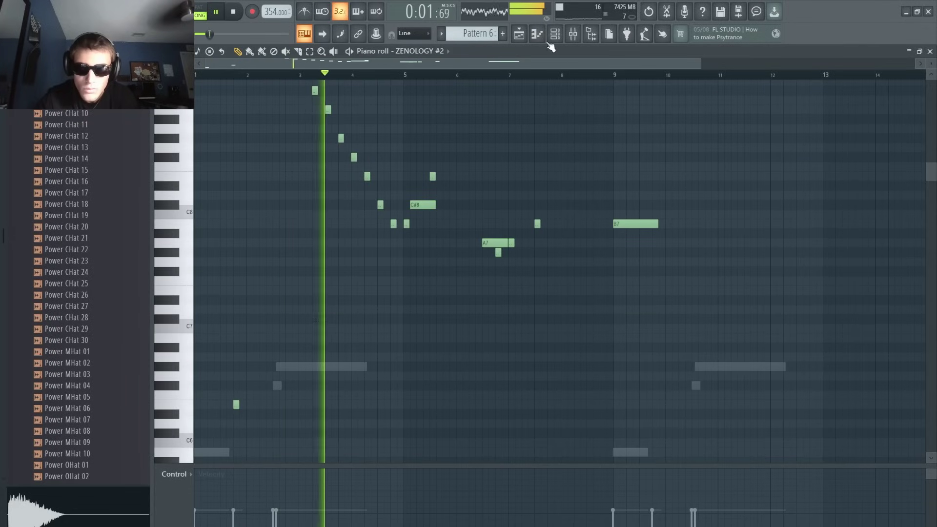
left_click(555, 34)
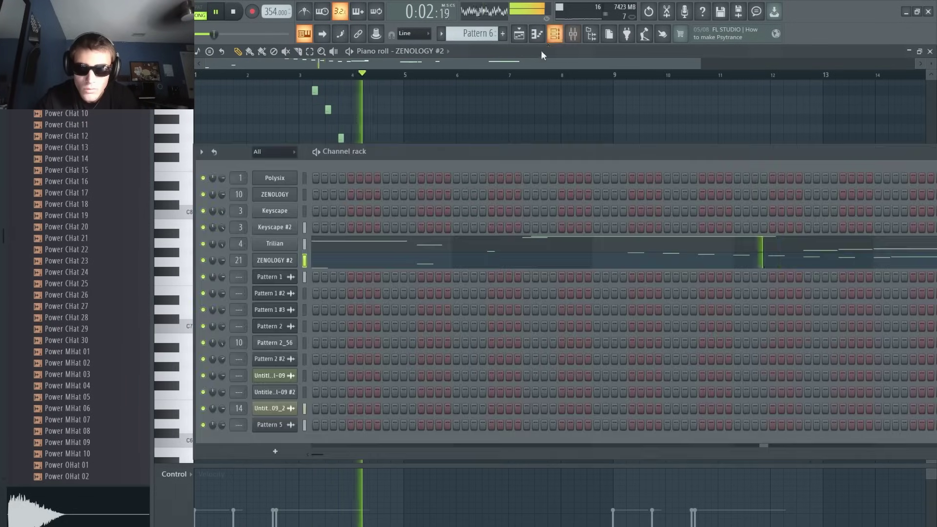
left_click(277, 264)
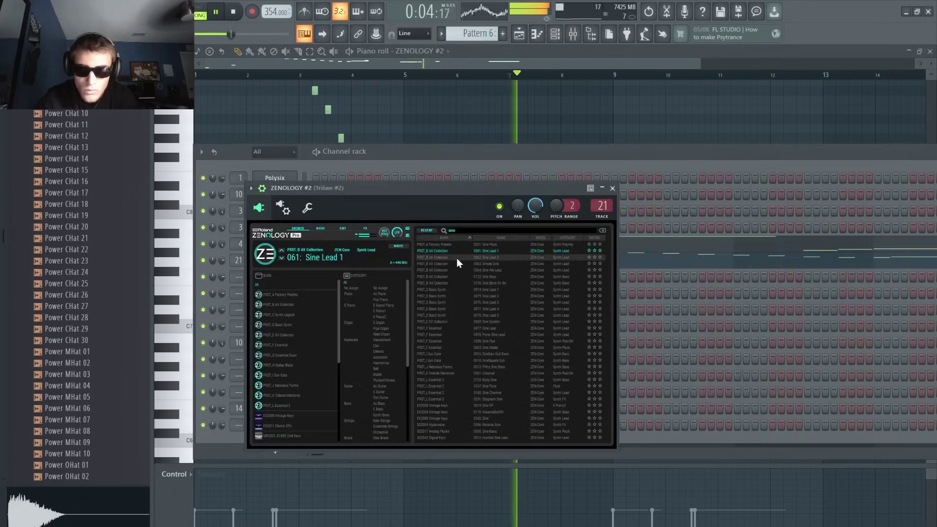
left_click(451, 121)
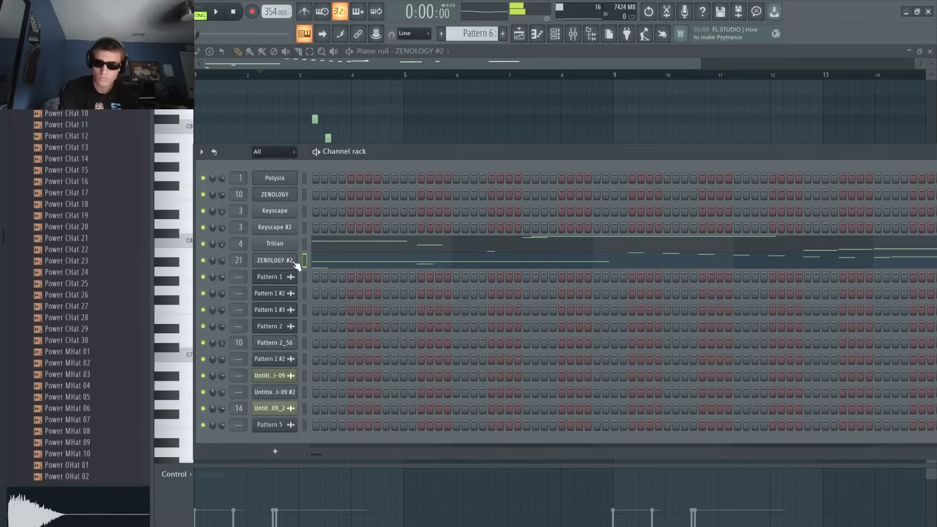
- Clone the ZENOLOGY #2 channel and place the descending run of short notes between bars 3 and 5 in the copy
right_click(290, 252)
left_click(322, 349)
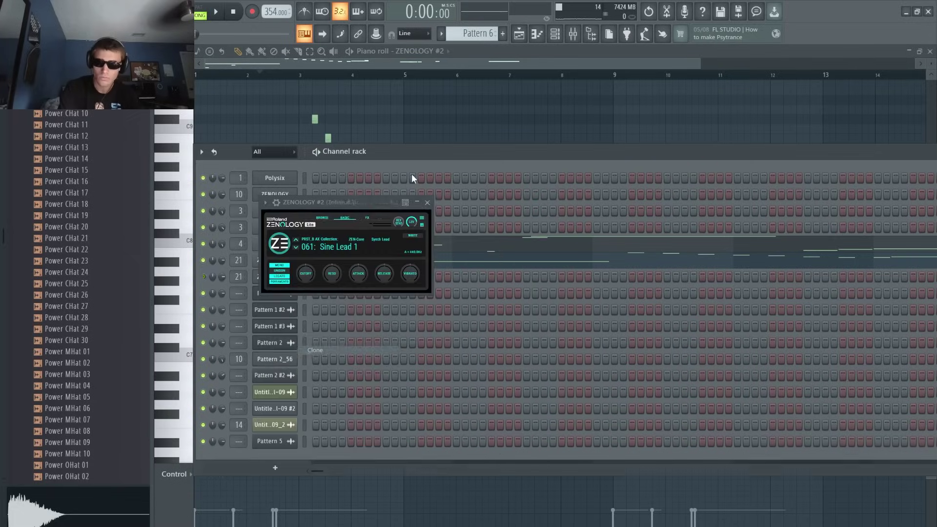
left_click(381, 183)
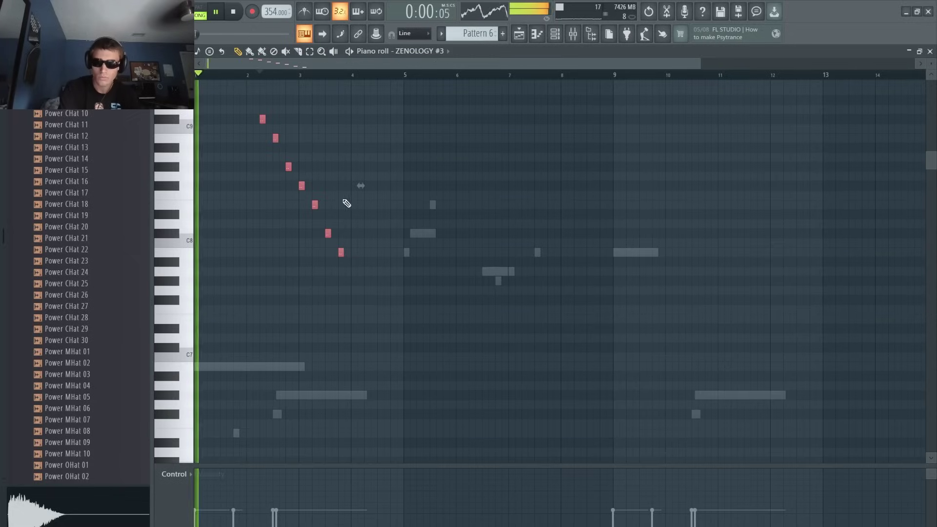
left_click_drag(343, 253, 402, 252)
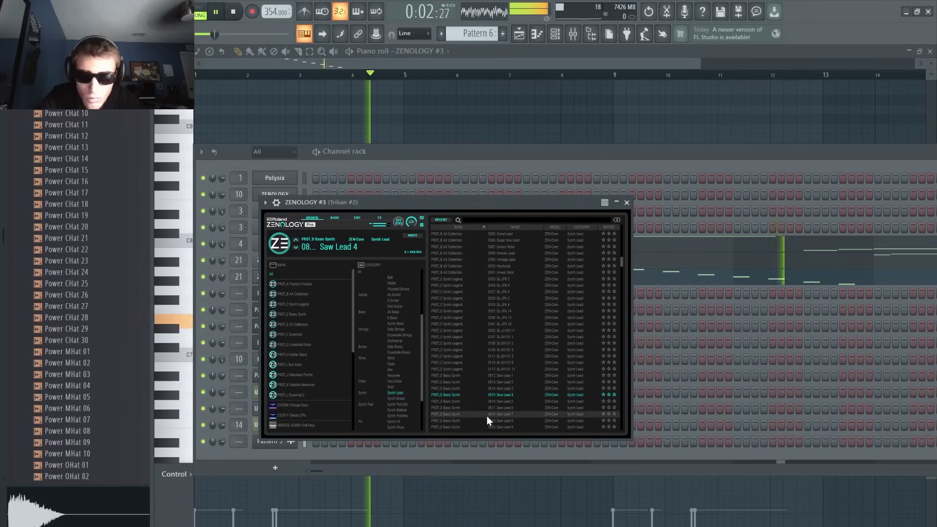
- Load the Saw Lead 7 preset in ZENOLOGY #3 and adjust that channel's volume
left_click(482, 395)
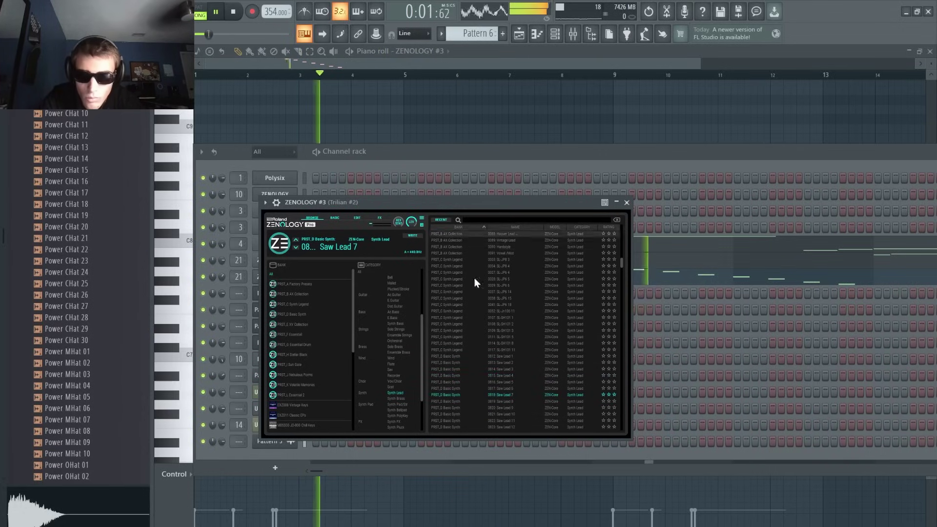
key("F6")
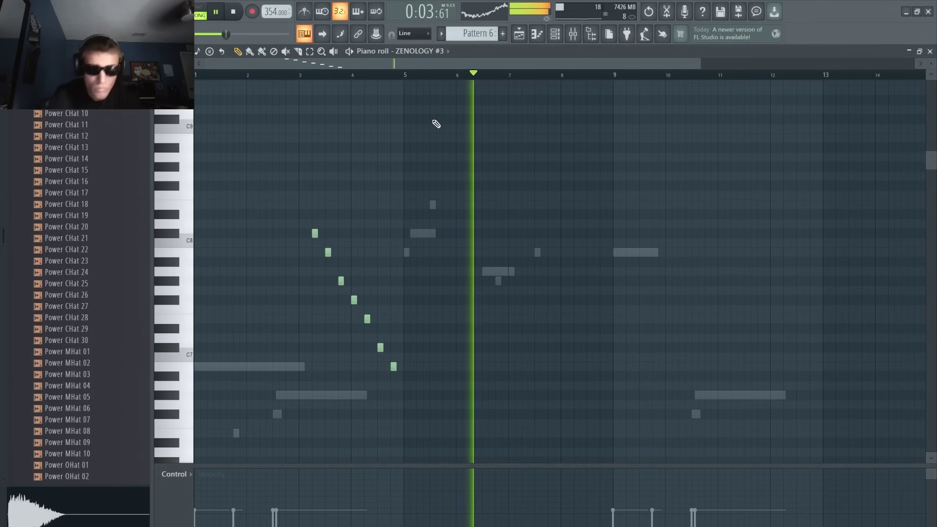
scroll(436, 124, "down", 1)
key("F6")
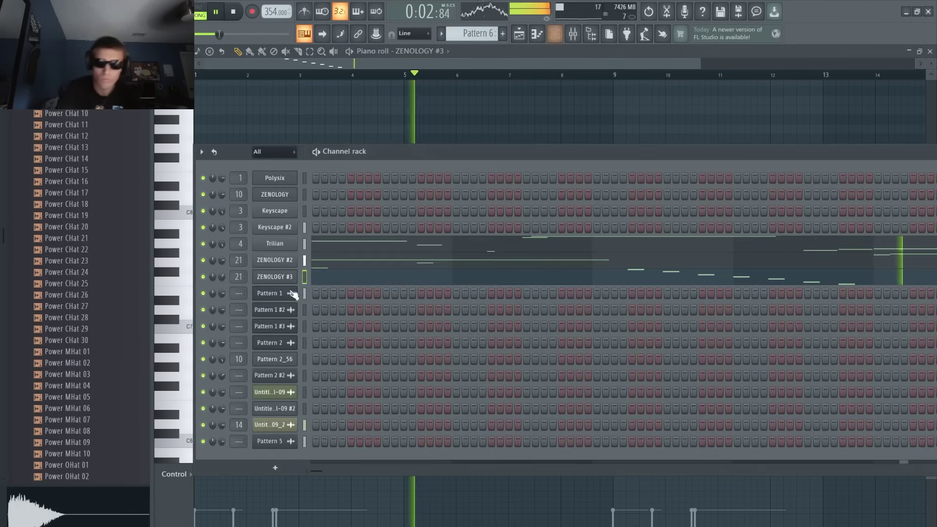
left_click_drag(221, 277, 222, 270)
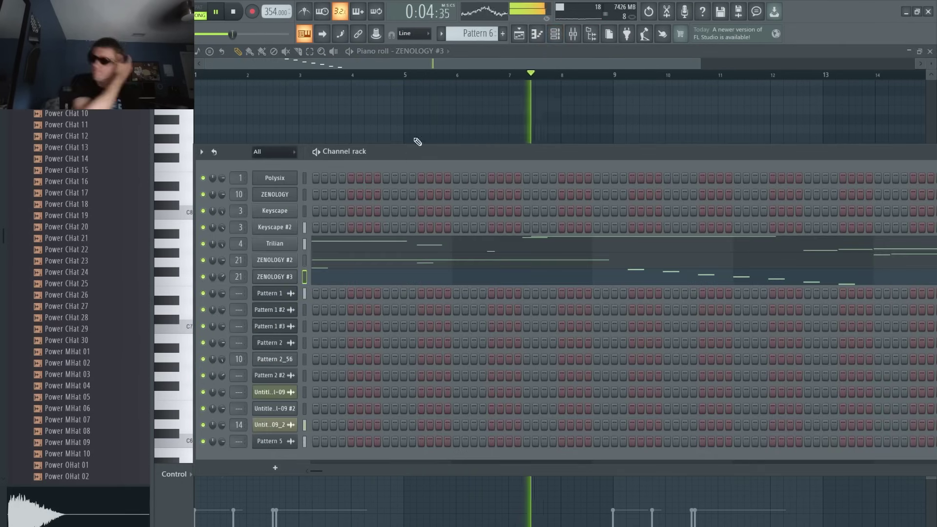
- Duplicate all playlist clips on Tracks 1 to 5 so that the copies start at bar 17
left_click(521, 36)
left_click_drag(702, 263, 315, 84)
key("ctrl+b")
left_click_drag(517, 64, 383, 68)
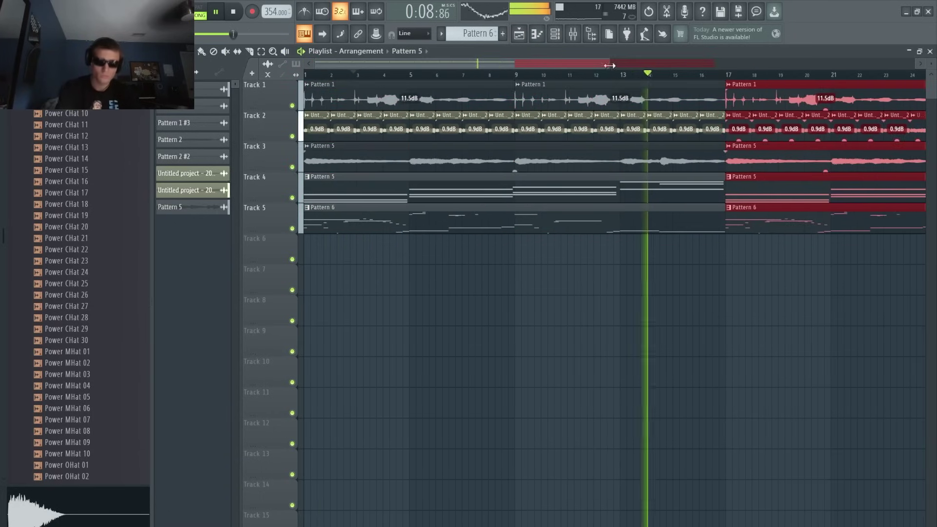
left_click_drag(607, 63, 836, 88)
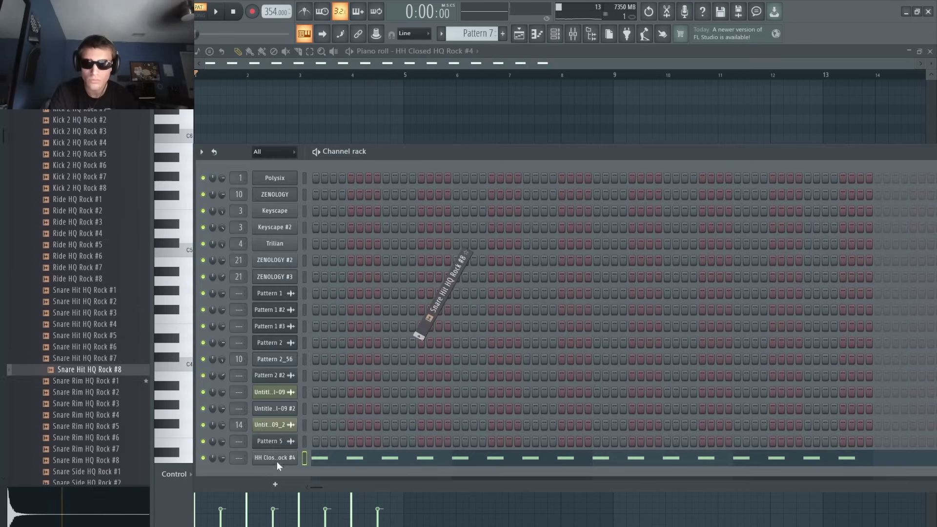
- Add a snare channel to Pattern 7 with hits on steps 17 and 49, and swap its sample to Snare Side HQ Rock #7
left_click_drag(277, 461, 276, 464)
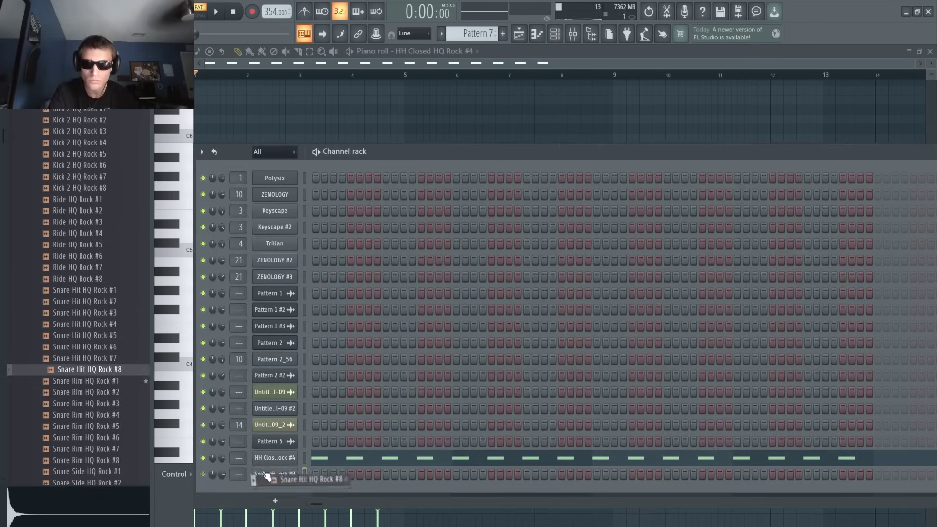
left_click(456, 474)
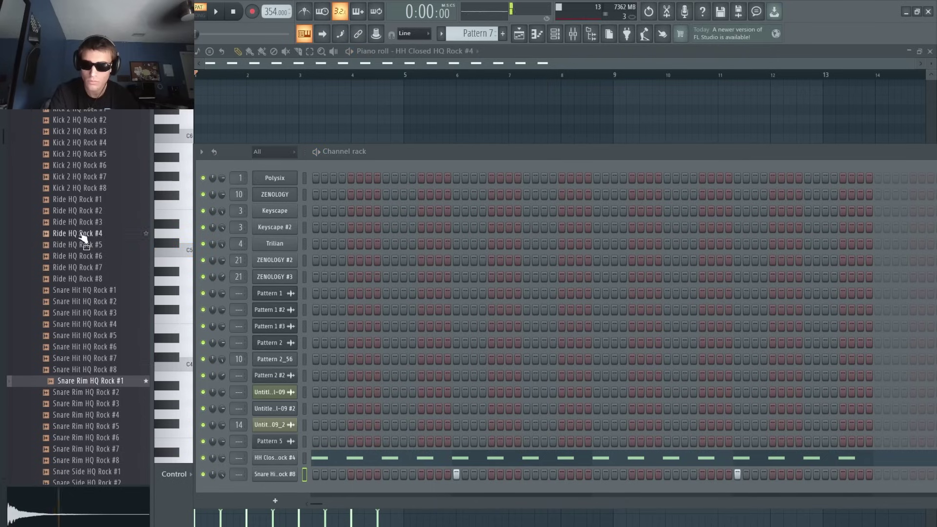
scroll(81, 349, "down", 6)
left_click(82, 351)
left_click(81, 359)
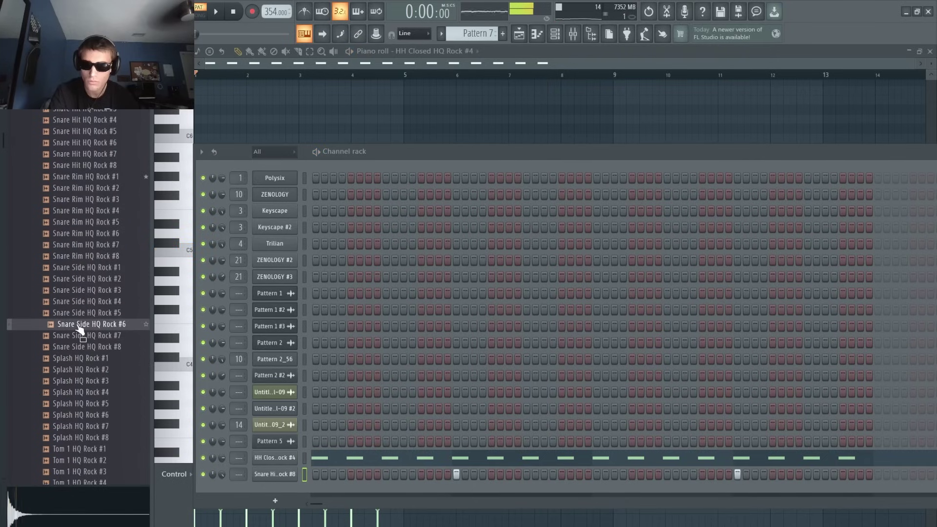
left_click_drag(369, 468, 291, 476)
key("space")
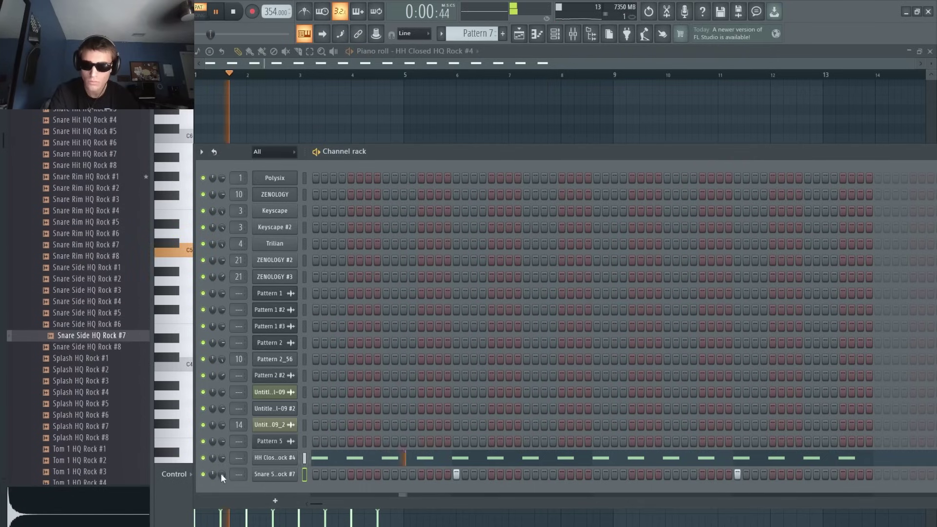
left_click(275, 472)
- Add HH Half HQ Rock #3 as a channel in Pattern 7 and place a hit on step 29
left_click(88, 314)
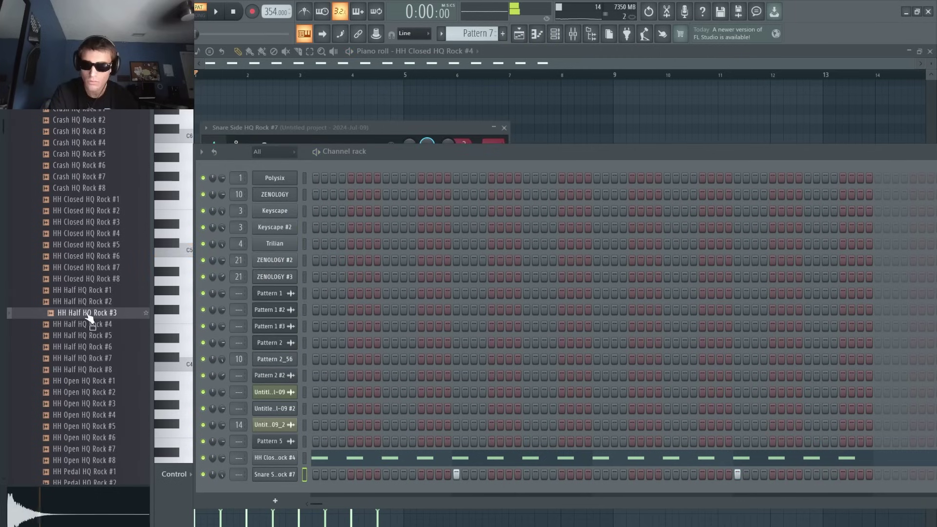
left_click_drag(287, 482, 287, 482)
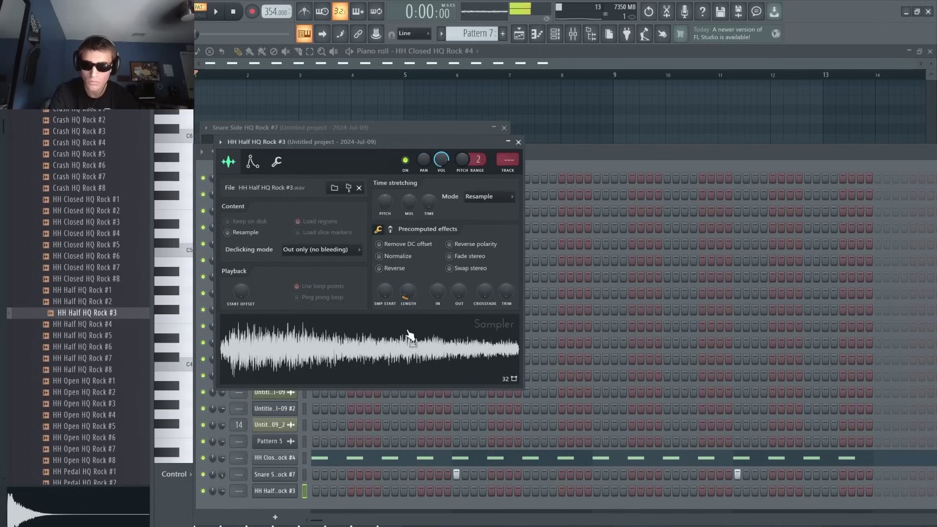
left_click(577, 491)
key("space")
right_click(576, 491)
left_click(561, 490)
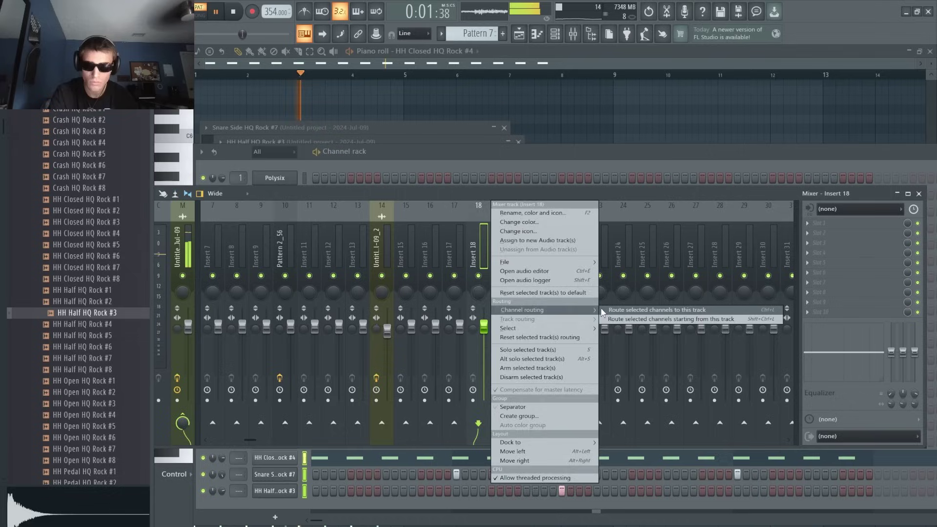
- Route the selected hi-hat and snare channels to mixer track 18 and insert Fruity Reeverb 2 in its first effect slot
left_click(630, 314)
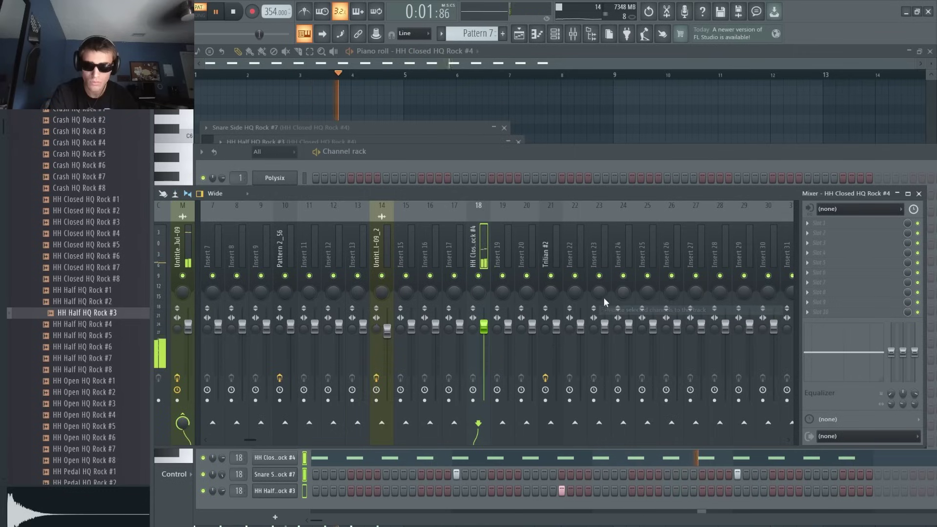
left_click(838, 223)
left_click(681, 143)
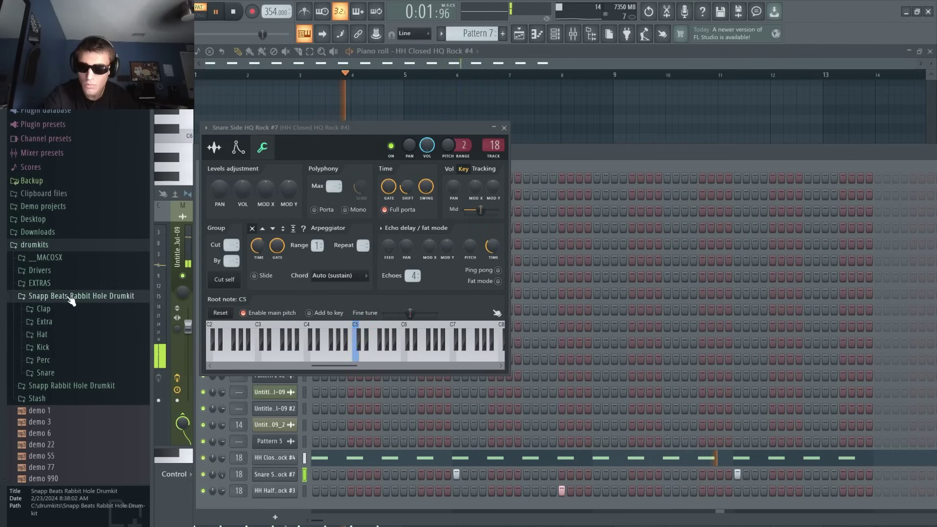
- Audition the Rabbit Hole Drumkit claps and add Big group 2 below the snare channel with hits on steps 17 and 49
left_click(44, 309)
key("space")
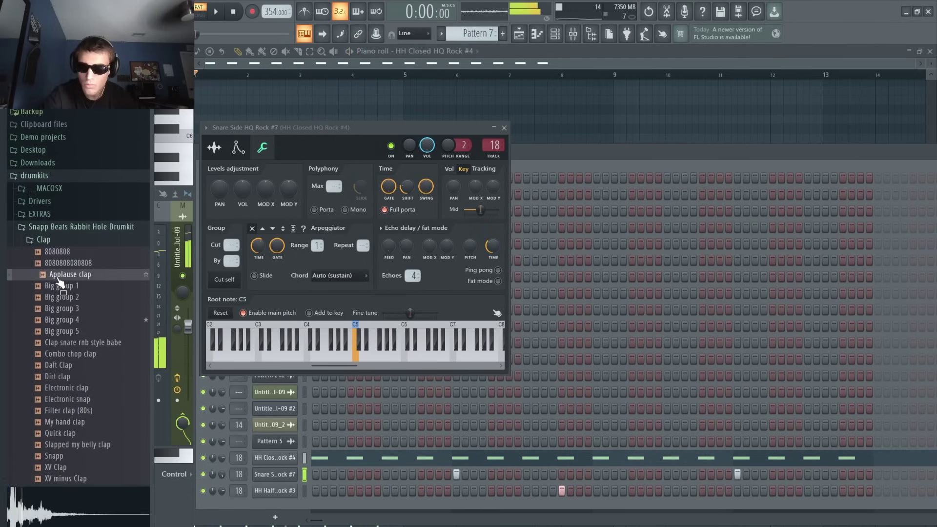
left_click(63, 287)
left_click(65, 311)
left_click(63, 288)
left_click(65, 299)
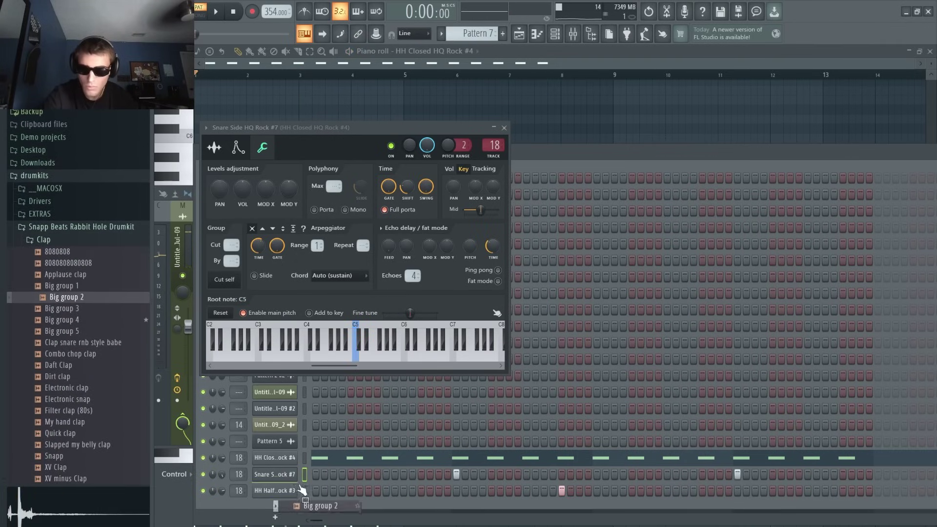
left_click_drag(303, 490, 304, 490)
key("space")
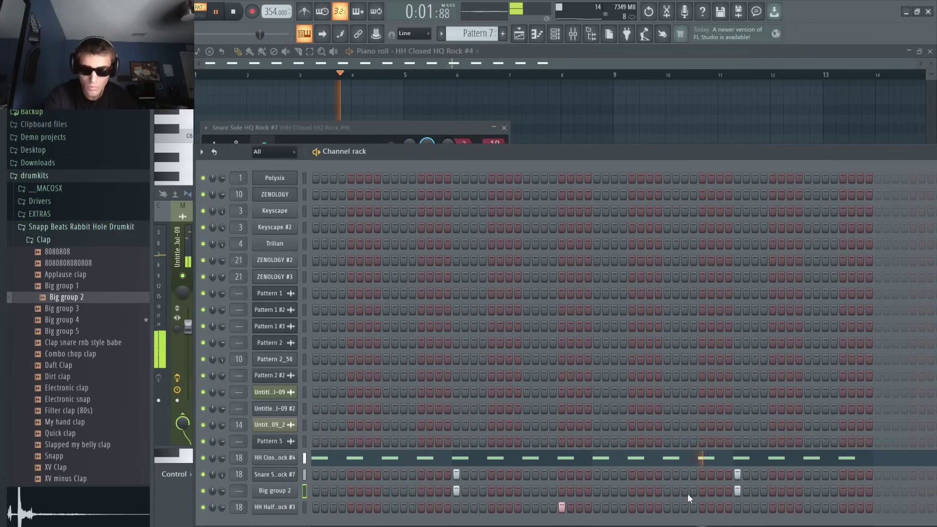
left_click(275, 474)
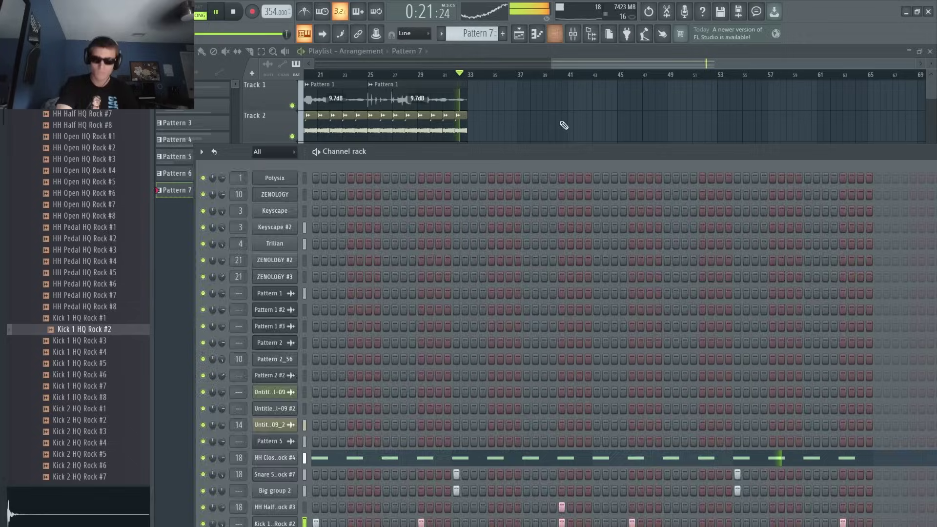
left_click(578, 65)
left_click_drag(579, 65, 63, 148)
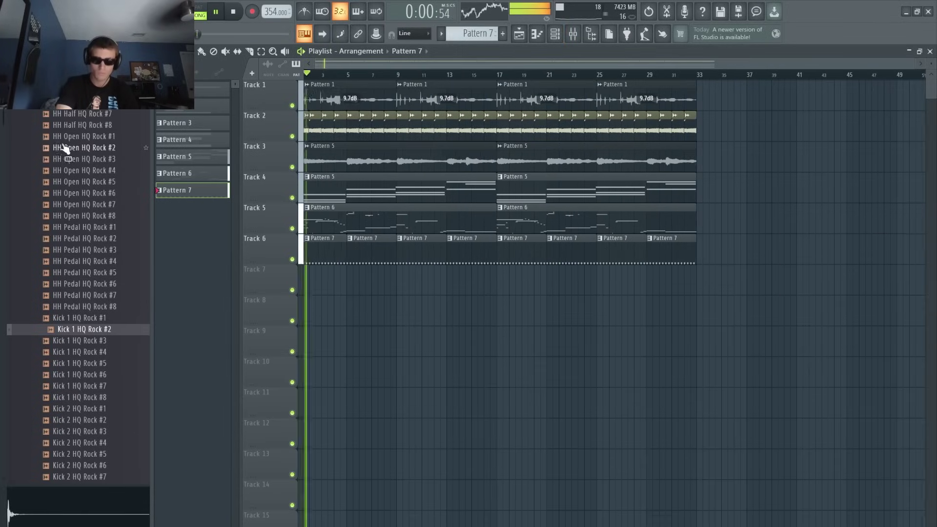
key("ctrl+a")
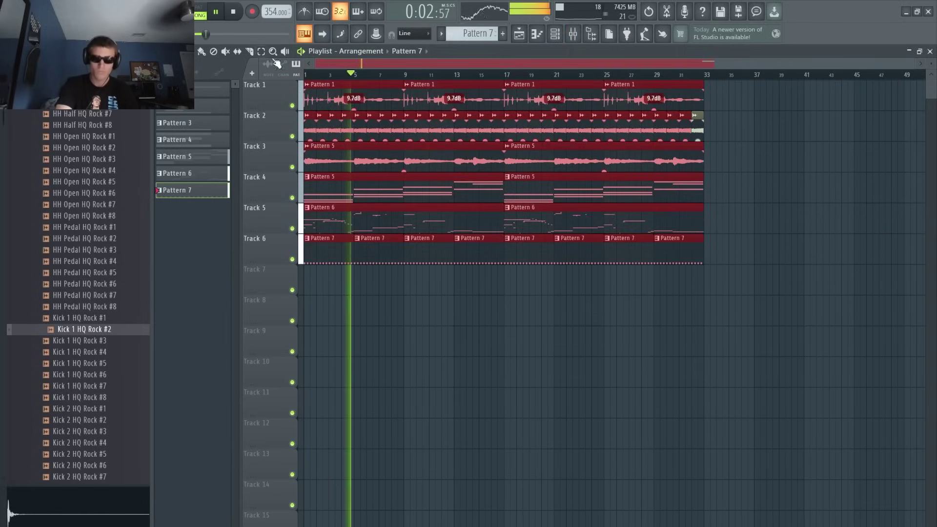
left_click(574, 286, "ctrl")
mouse_move(747, 75)
left_mouse_down()
mouse_move(291, 241)
mouse_move(720, 73)
mouse_move(745, 84)
left_mouse_up()
left_click(558, 37)
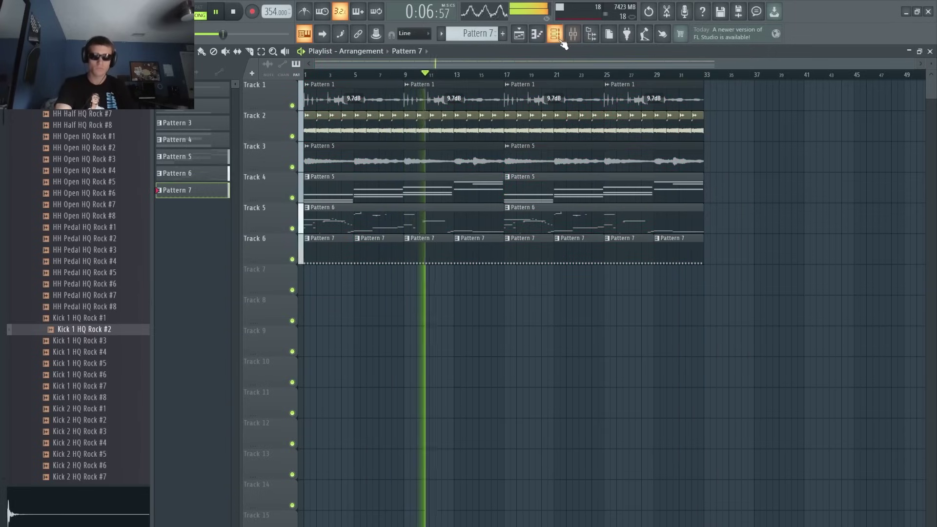
- Add TR-808Conga01 and TR-808Clave channels to Pattern 7, put conga hits on steps 13, 37 and 45, and open the conga's sampler settings
scroll(63, 352, "up", 10)
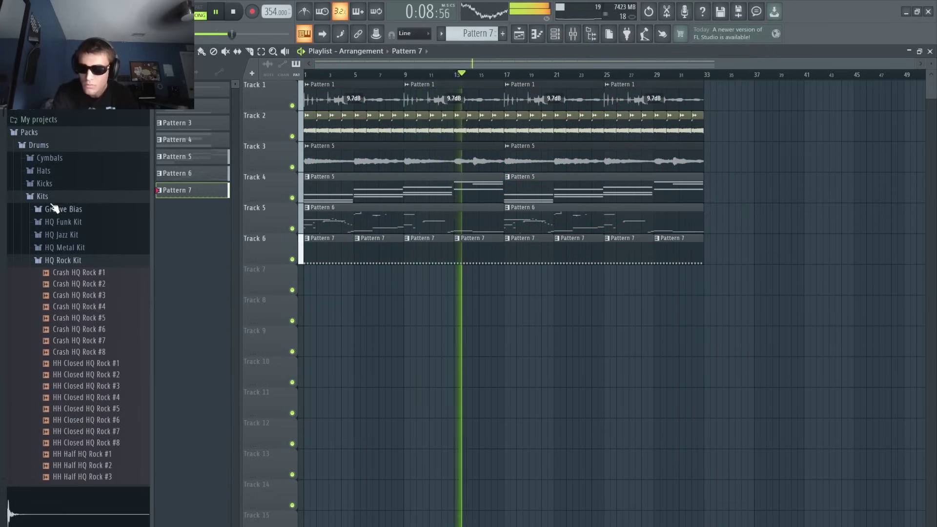
left_click(56, 197)
left_click(59, 148)
scroll(42, 253, "down", 10)
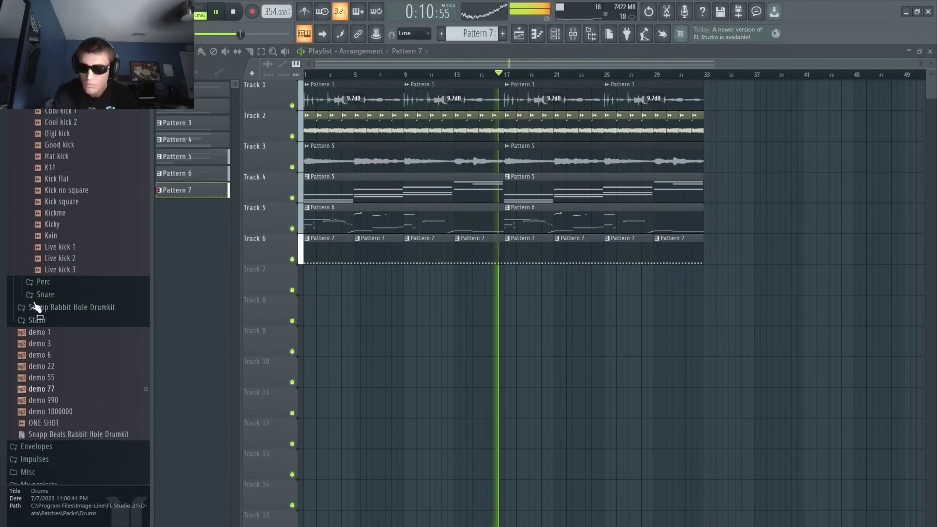
left_click_drag(77, 119, 312, 444)
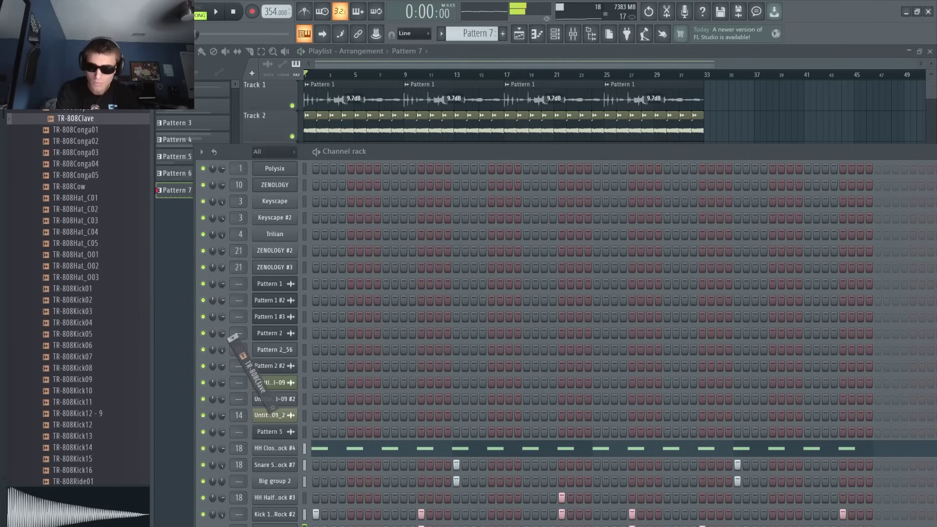
left_click_drag(233, 338, 233, 337)
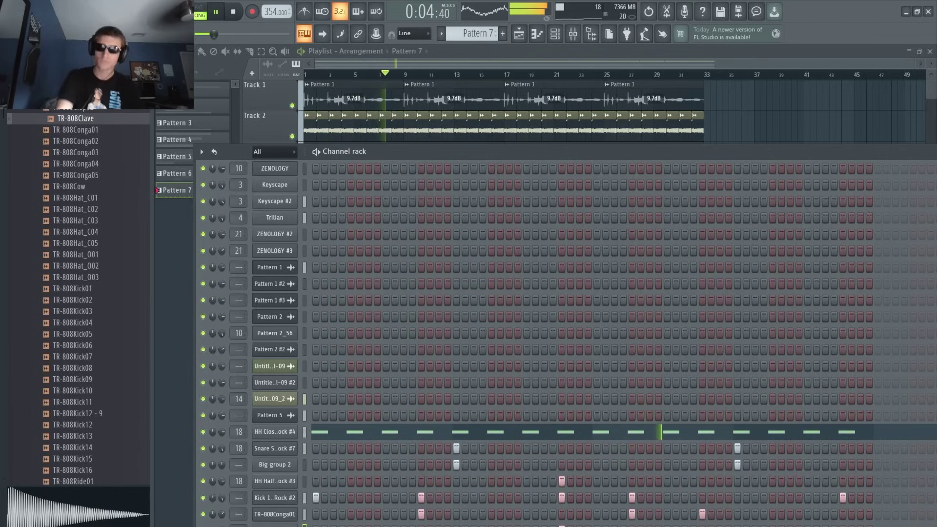
left_click(274, 514)
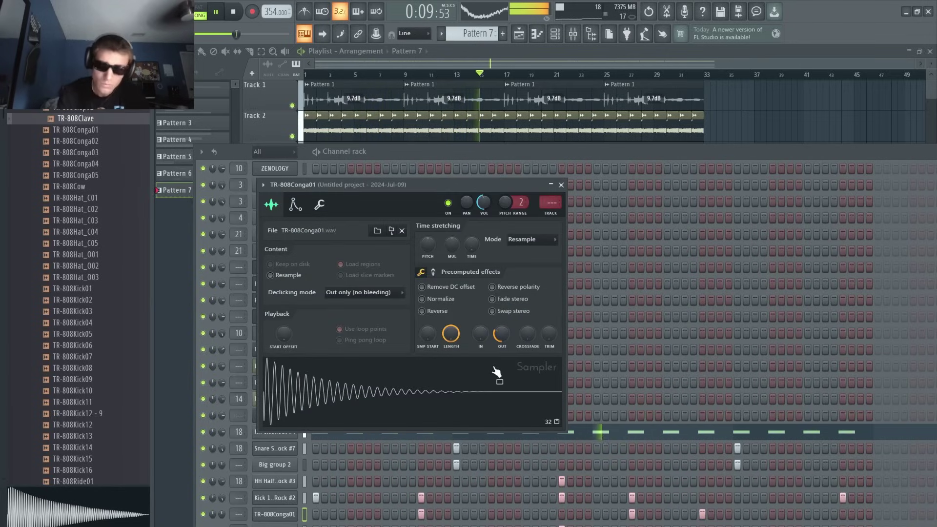
- Select all playlist clips across the six tracks and duplicate them so the section repeats from bar 33
left_click(665, 98)
left_click_drag(732, 264, 310, 98)
key("ctrl+b")
key("ctrl+d")
left_click_drag(515, 63, 363, 64)
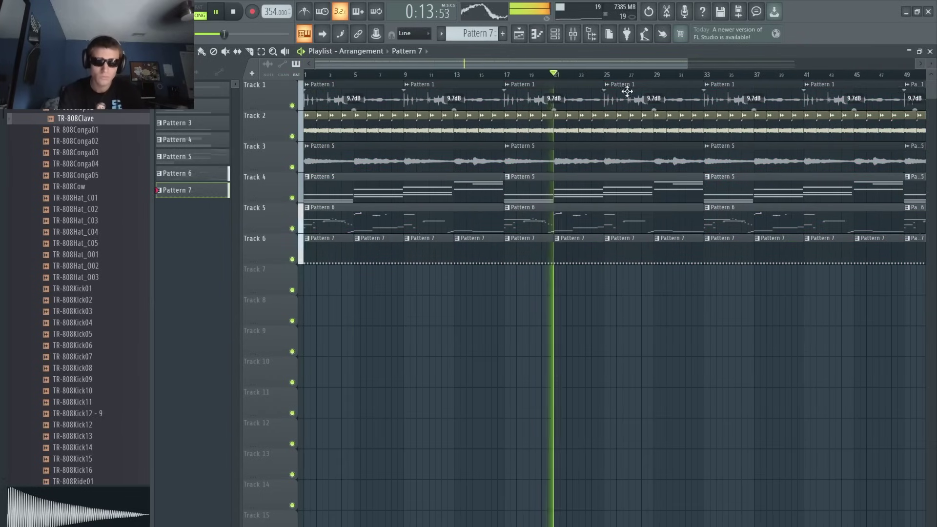
- Delete the Track 2 clips between bars 33 and 41, undoing a trial removal of Track 3's Pattern 5 clip at bar 33
left_click(656, 75)
left_click_drag(676, 64, 741, 74)
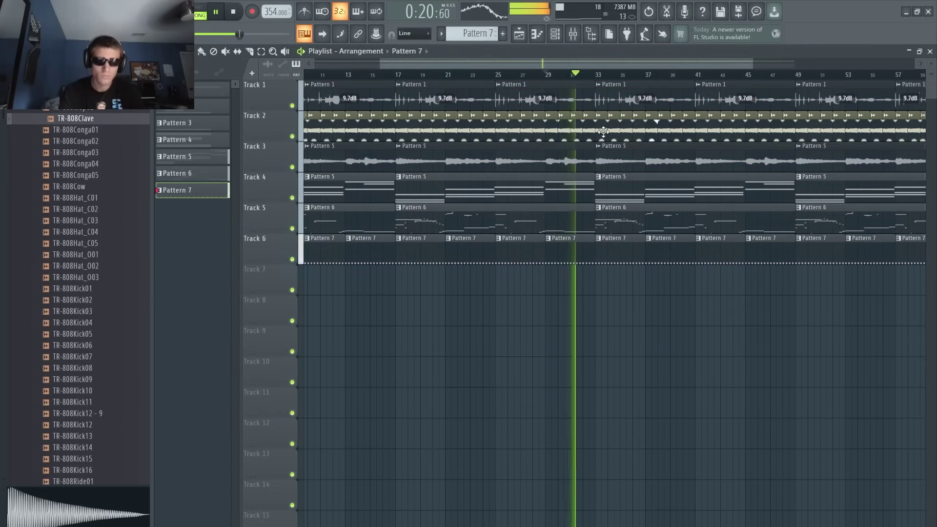
left_click_drag(604, 132, 690, 133)
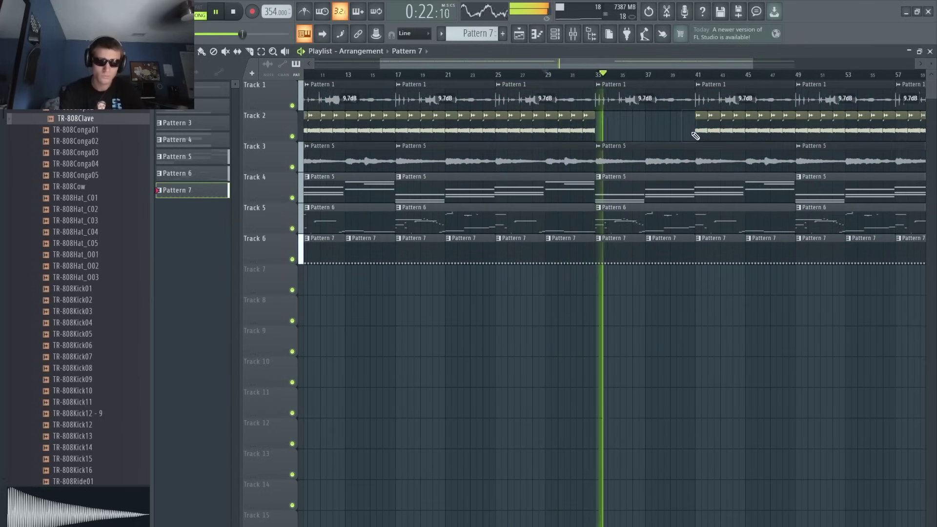
left_click(571, 76)
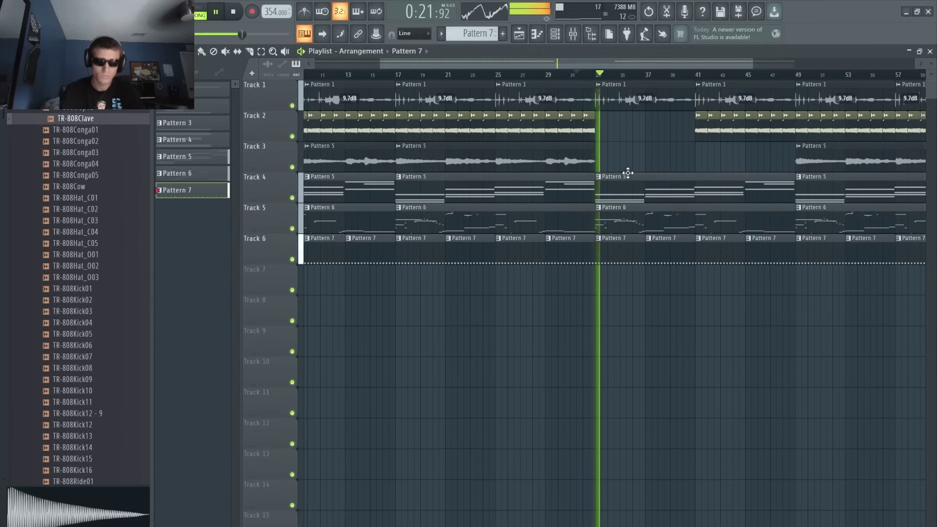
key("ctrl+z")
key("ctrl+z")
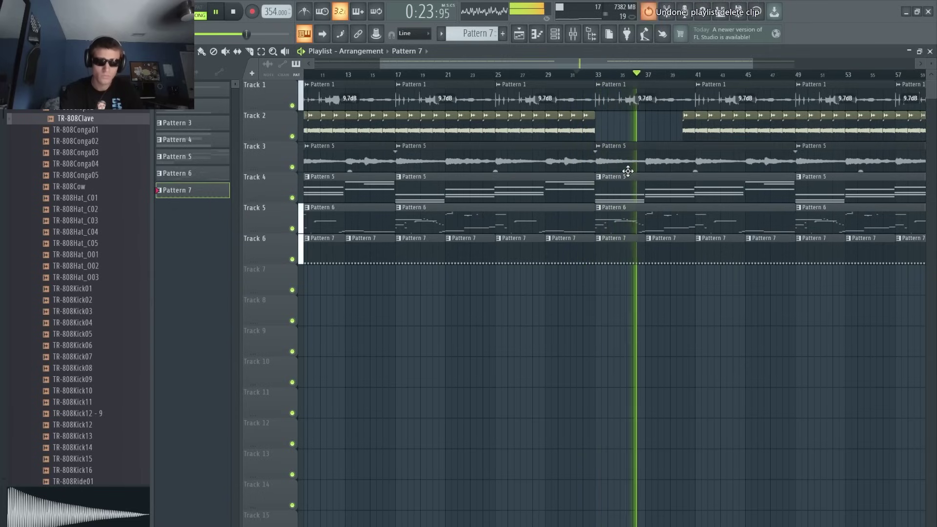
right_click(688, 128)
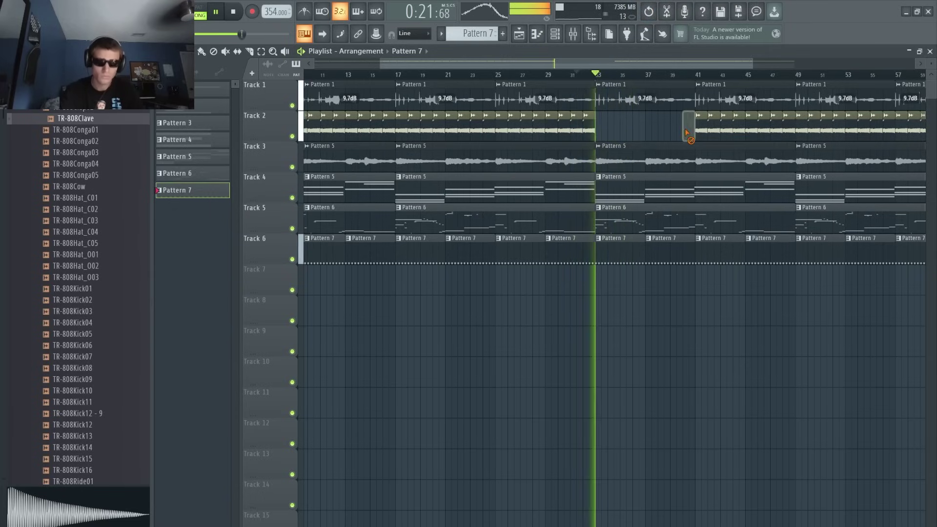
- Make Track 3's Pattern 5 audio clip at bar 33 unique and shorten the preceding Pattern 7 clip on Track 6 to end at bar 32
right_click(601, 146)
left_click(622, 236)
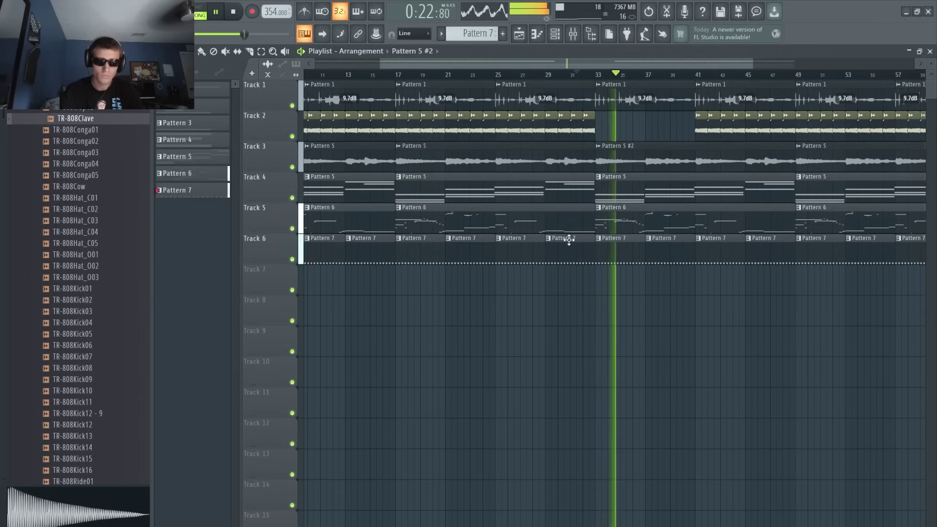
left_click_drag(592, 248, 579, 244)
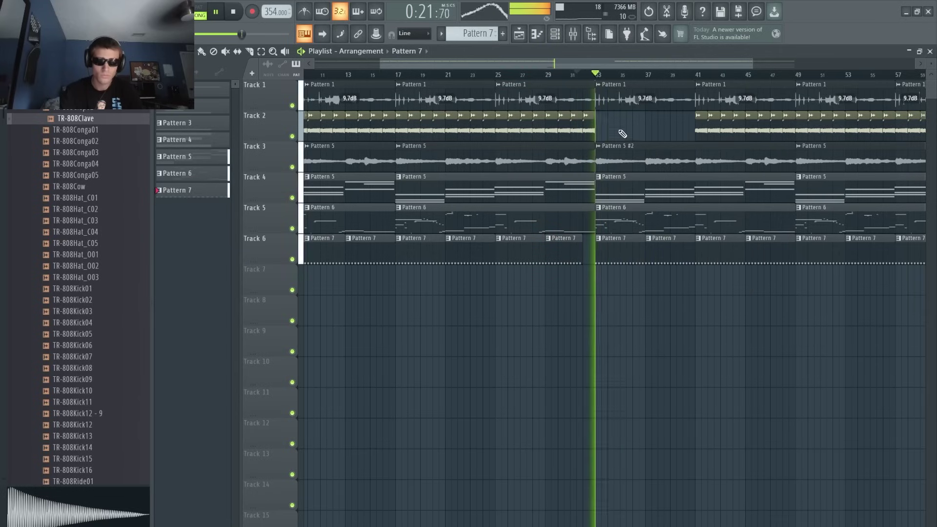
- Open the Pattern 5 #2 audio clip's channel settings to examine its time stretching options, and return to the playlist
left_click(556, 34)
left_click(287, 313)
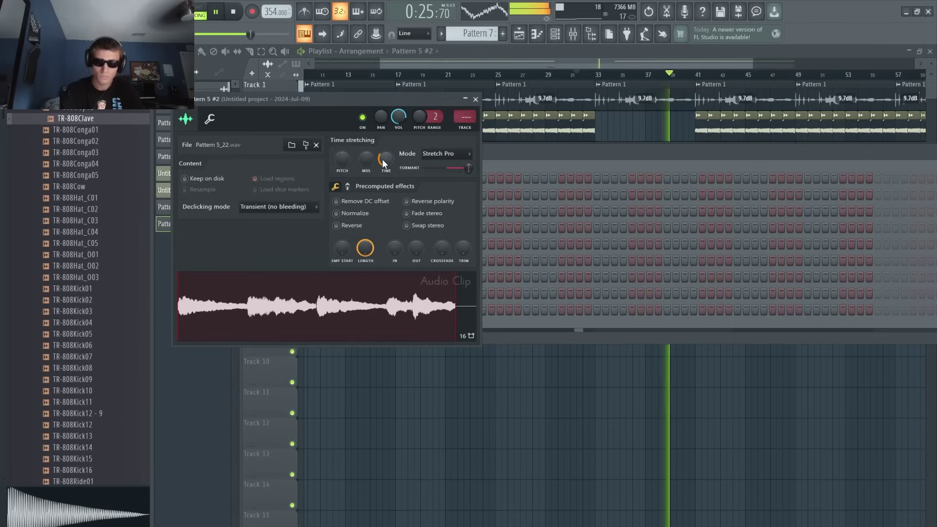
left_click(616, 132)
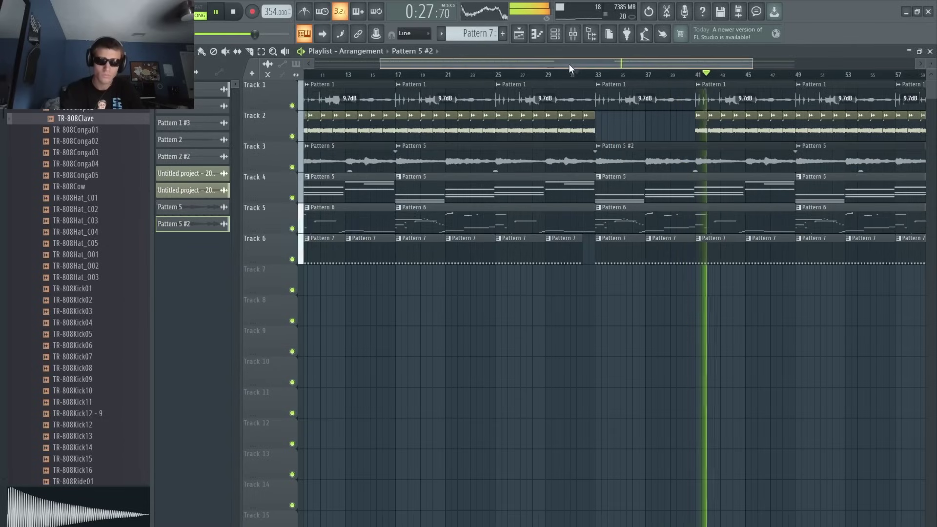
- Delete the remaining Track 2 clips after bar 41 and lower the Track 1 clips from bar 33 onward to 5.7dB
scroll(569, 64, "down", 3)
left_click_drag(572, 130, 847, 132)
left_click_drag(871, 98, 523, 82)
right_click(899, 100)
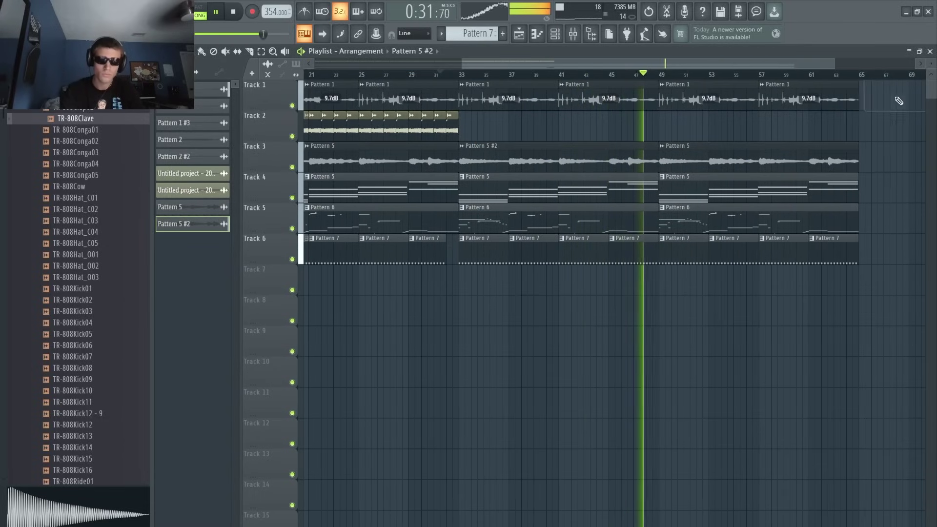
mouse_move(893, 100)
left_mouse_down()
mouse_move(504, 90)
mouse_move(508, 108)
left_mouse_up()
key("ctrl+d")
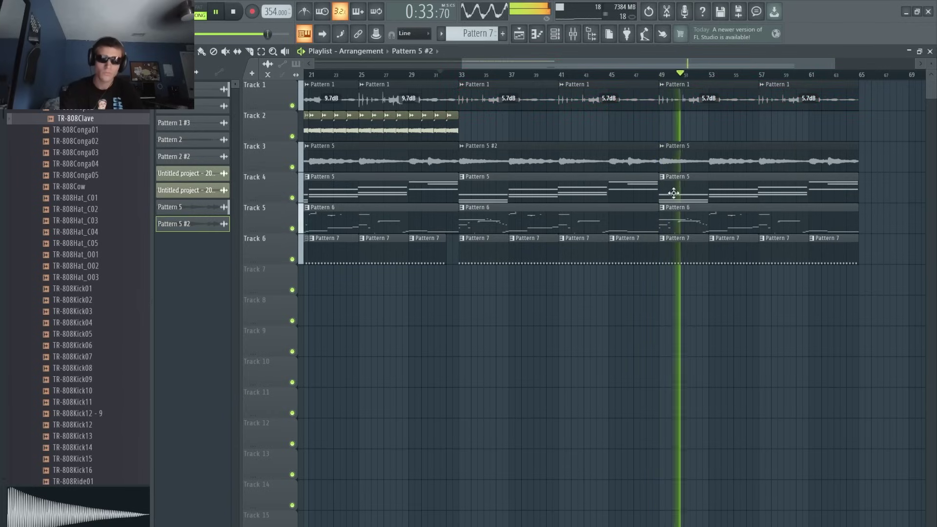
- Place the looperman found-sound-percussion-groove loop on Track 7 at bar 33 and stretch it to end at bar 49
key("space")
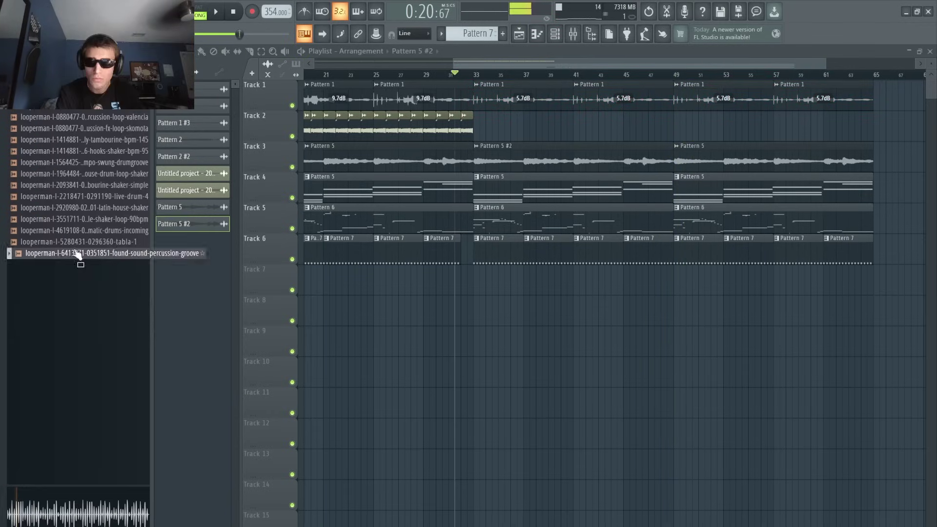
left_click_drag(77, 253, 463, 274)
left_click_drag(520, 288, 532, 288)
key("space")
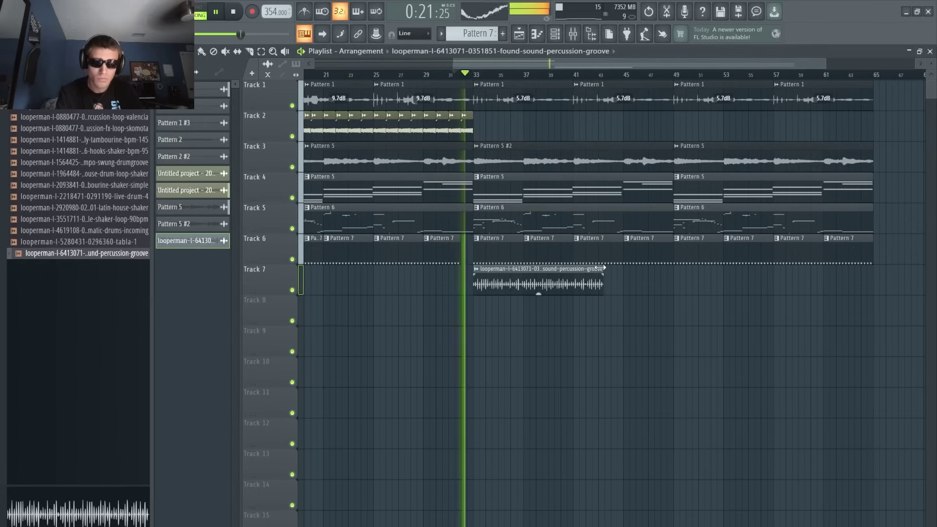
left_click_drag(603, 274, 672, 269)
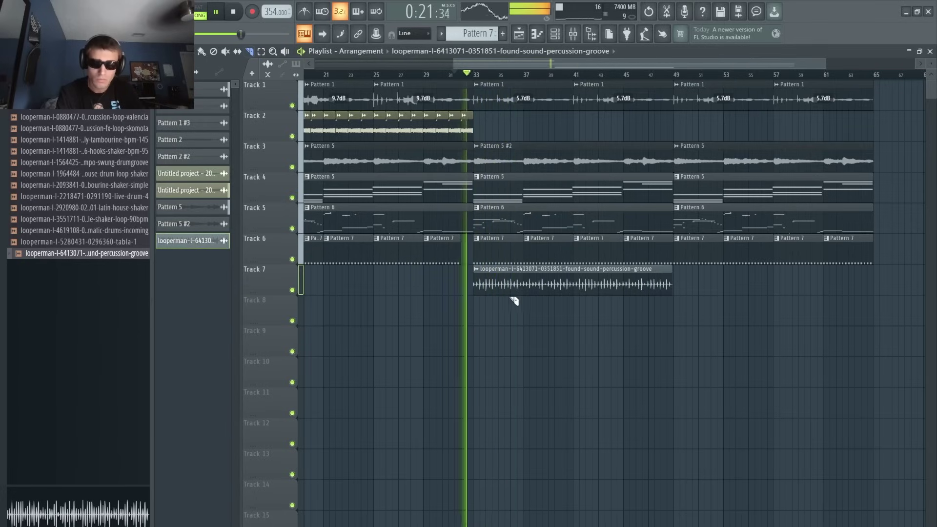
- Slice the percussion loop at bar 37, delete the part after the cut, and repeat the four-bar clip on Track 7 up to bar 65
left_click_drag(524, 300, 525, 265)
right_click(588, 291)
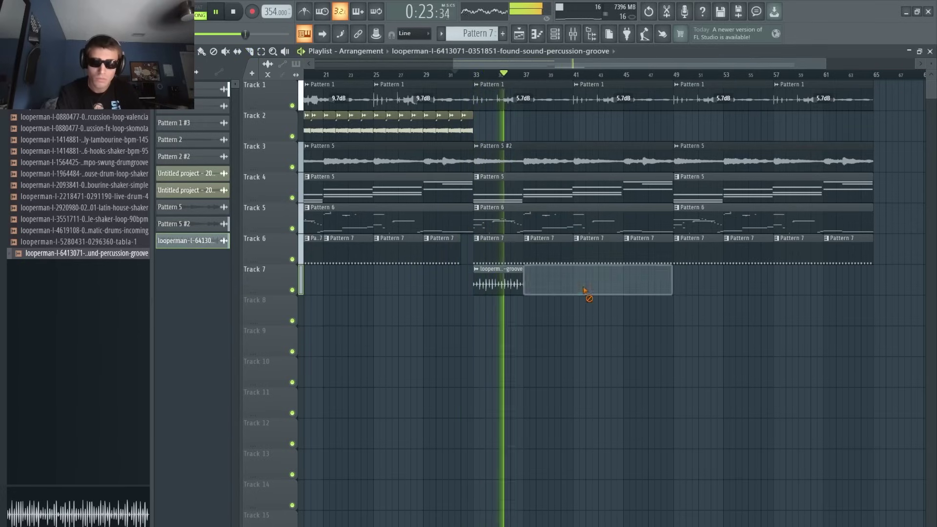
left_click_drag(467, 274, 536, 282)
key("ctrl+b")
key("ctrl+b")
key("ctrl+b")
key("ctrl+b")
key("ctrl+b")
key("ctrl+b")
key("ctrl+b")
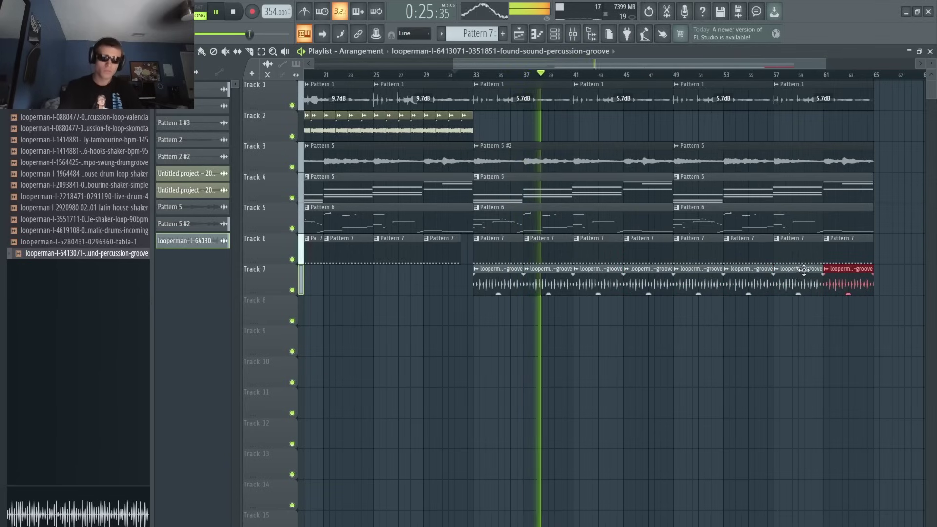
left_click_drag(838, 279, 604, 313)
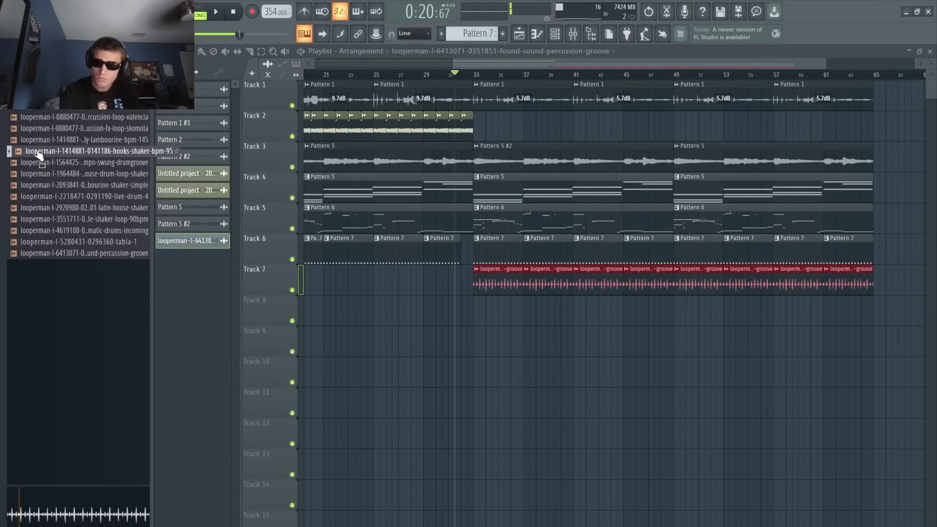
- Place the looperman hooks-shaker-bpm-95 loop on Track 8 at bar 33 and stretch it to end exactly at bar 49
left_click_drag(37, 153, 473, 322)
key("space")
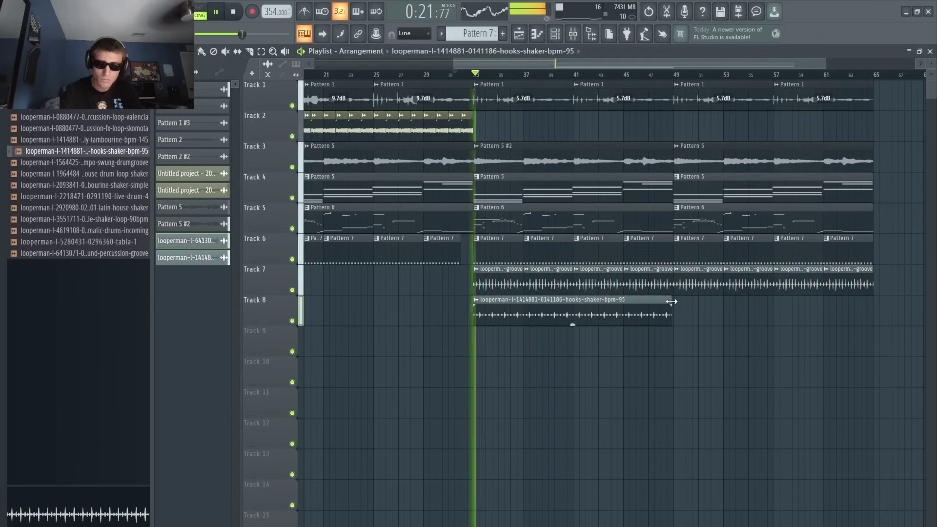
left_click_drag(671, 301, 677, 303)
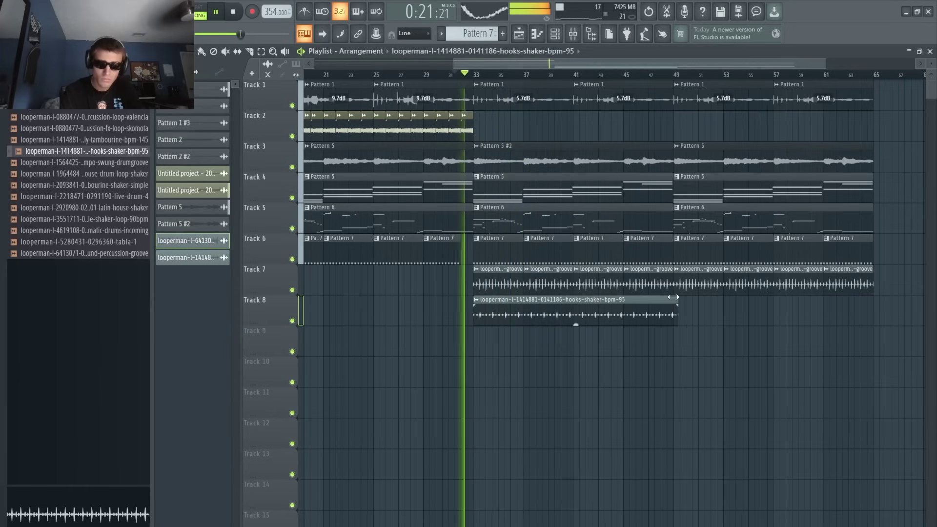
left_click_drag(679, 304, 673, 301)
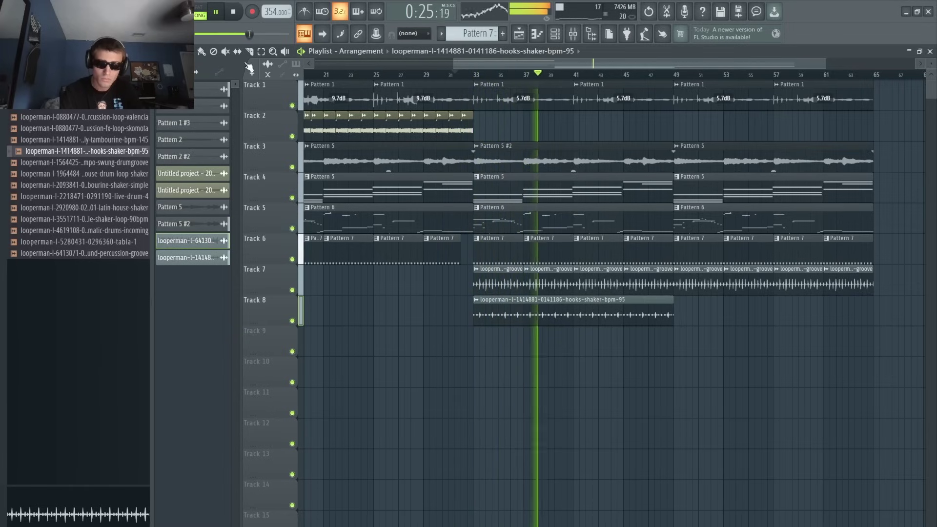
- Set snapping to Line, slice the shaker loop on Track 8 at bar 41, and delete the part after the cut
left_click(410, 33)
left_click(409, 44)
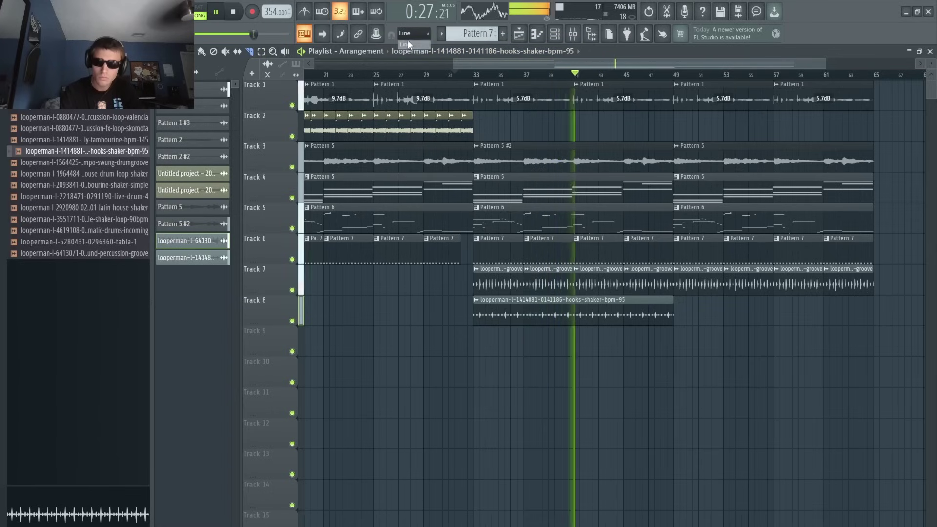
mouse_move(574, 340)
left_mouse_down()
mouse_move(581, 308)
mouse_move(569, 295)
mouse_move(574, 336)
left_mouse_up()
key("ctrl+z")
left_click(190, 52)
right_click(608, 312)
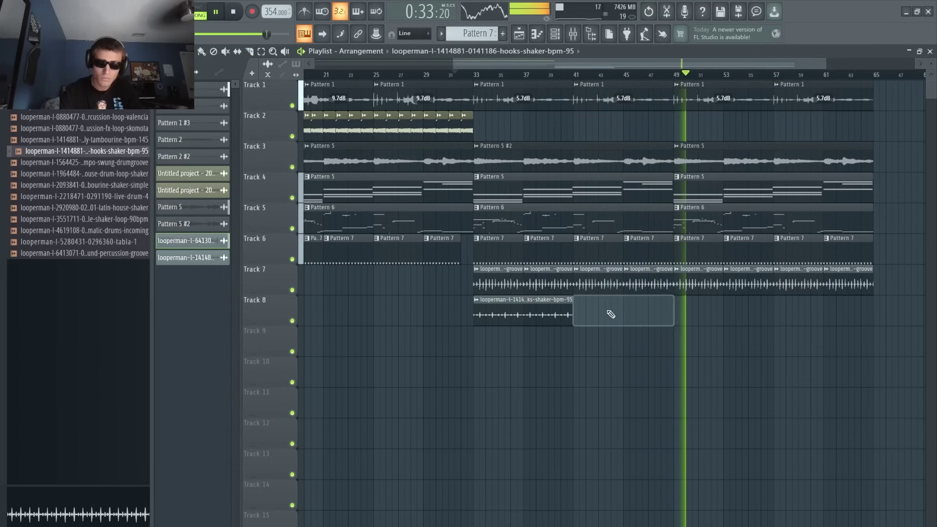
- Repeat the eight-bar shaker clip on Track 8 up to bar 65 and set the shaker clips' volume to 2.0dB
left_click(513, 302, "ctrl")
key("ctrl+b")
key("ctrl+b")
key("ctrl+b")
left_click_drag(806, 315, 655, 313)
- Duplicate the bar 33 to 65 section to bar 65 and delete the copied drum and loop clips on Tracks 6 to 8
mouse_move(874, 355)
left_mouse_down()
mouse_move(565, 142)
mouse_move(548, 80)
mouse_move(592, 184)
mouse_move(548, 308)
mouse_move(705, 309)
left_mouse_up()
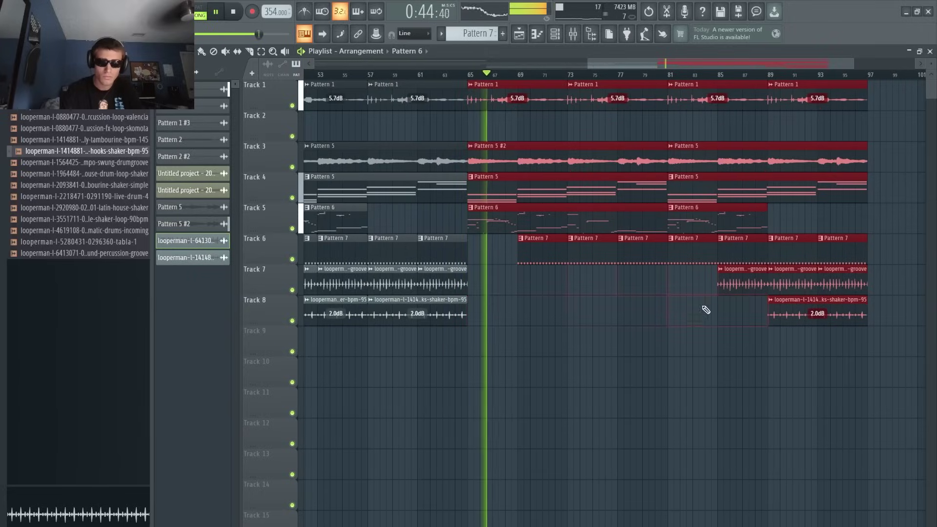
left_click_drag(482, 279, 439, 251)
mouse_move(530, 259)
left_mouse_down()
mouse_move(686, 262)
mouse_move(803, 298)
mouse_move(776, 279)
left_mouse_up()
- Extend the arrangement to bar 193 and copy the percussion and shaker loops on Tracks 7 and 8 to bars 97 to 129
left_click(734, 228, "ctrl")
left_click_drag(769, 223, 865, 141)
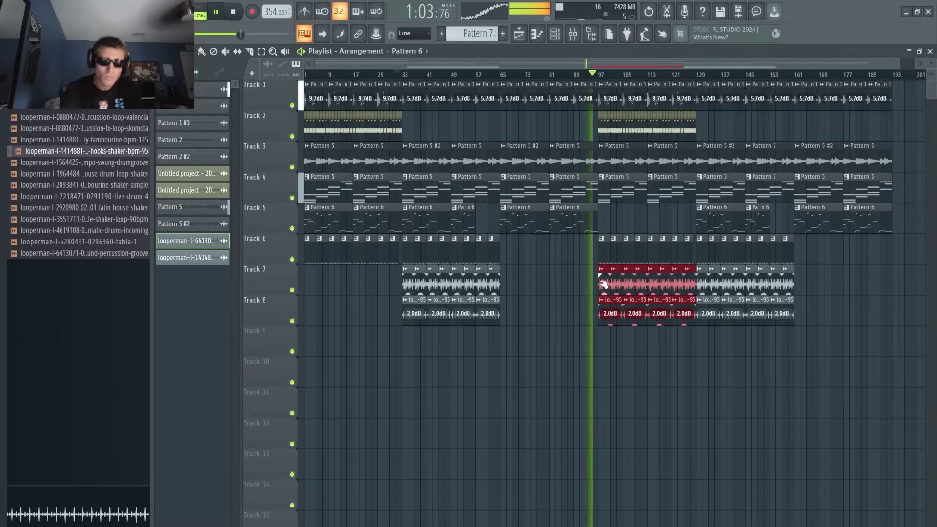
left_click(574, 291)
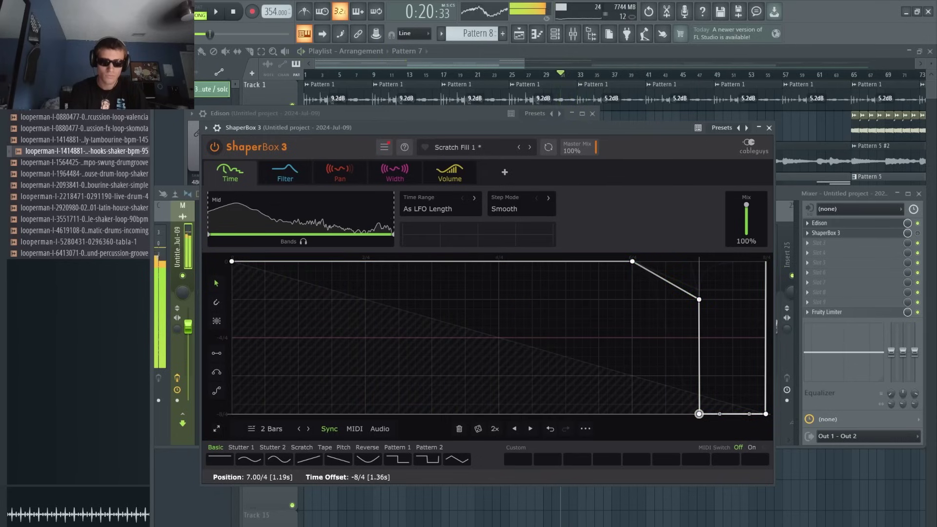
- Drop the final point of Track 10's ShaperBox 3 Mute / solo automation to minimum and play from just before bar 33
left_click(523, 64)
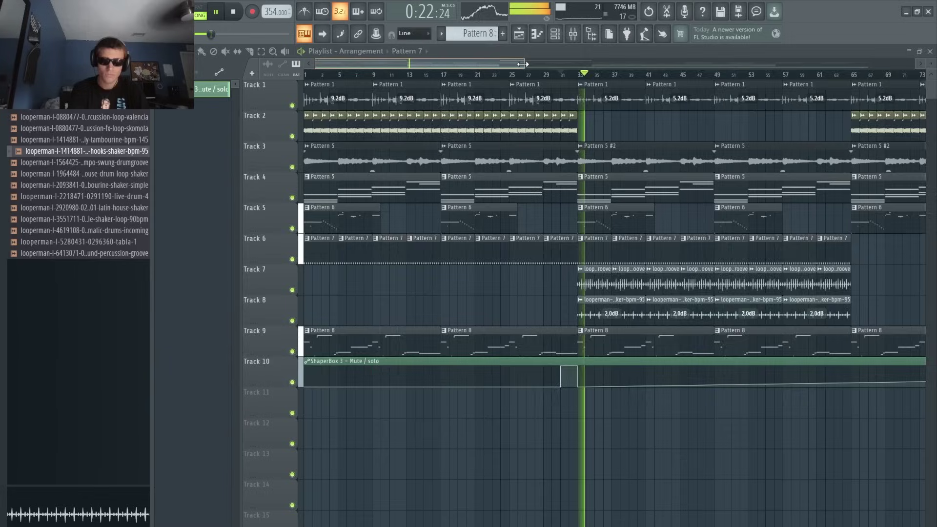
left_click_drag(522, 64, 869, 64)
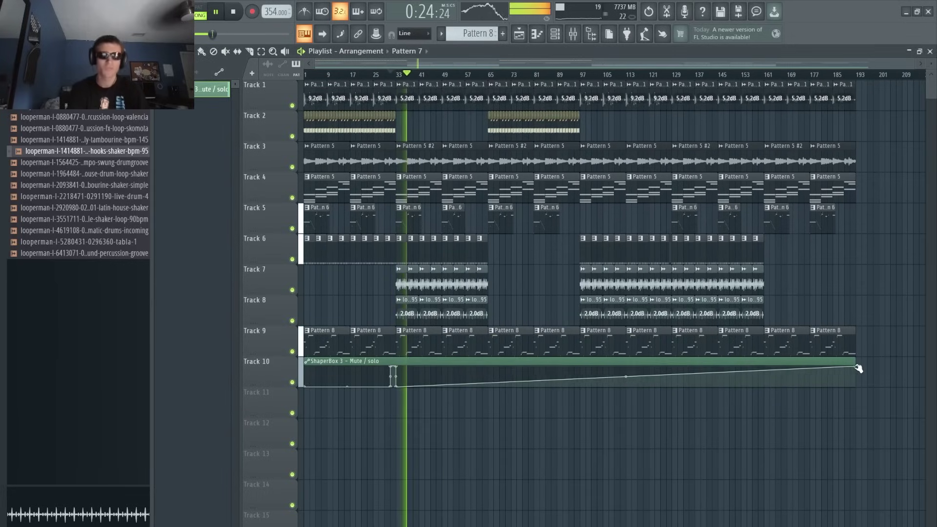
left_click_drag(857, 367, 857, 389)
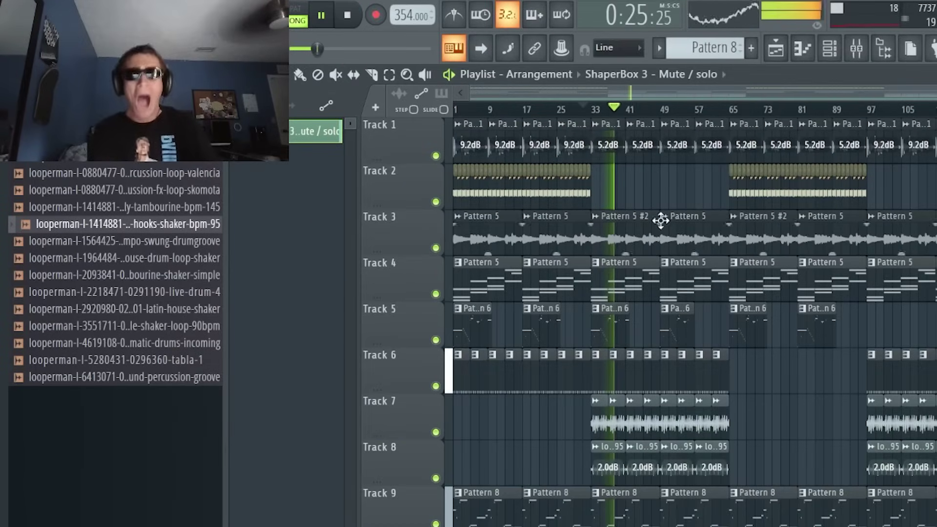
left_click(582, 112)
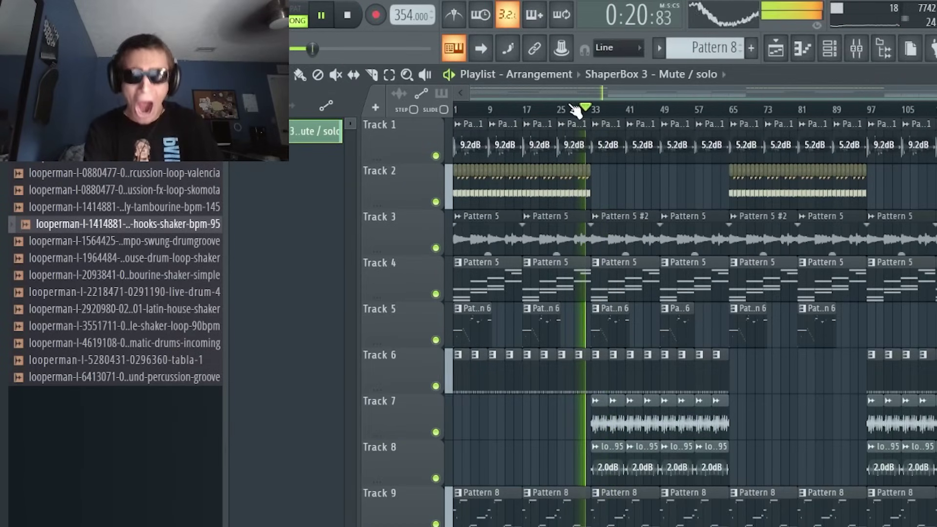